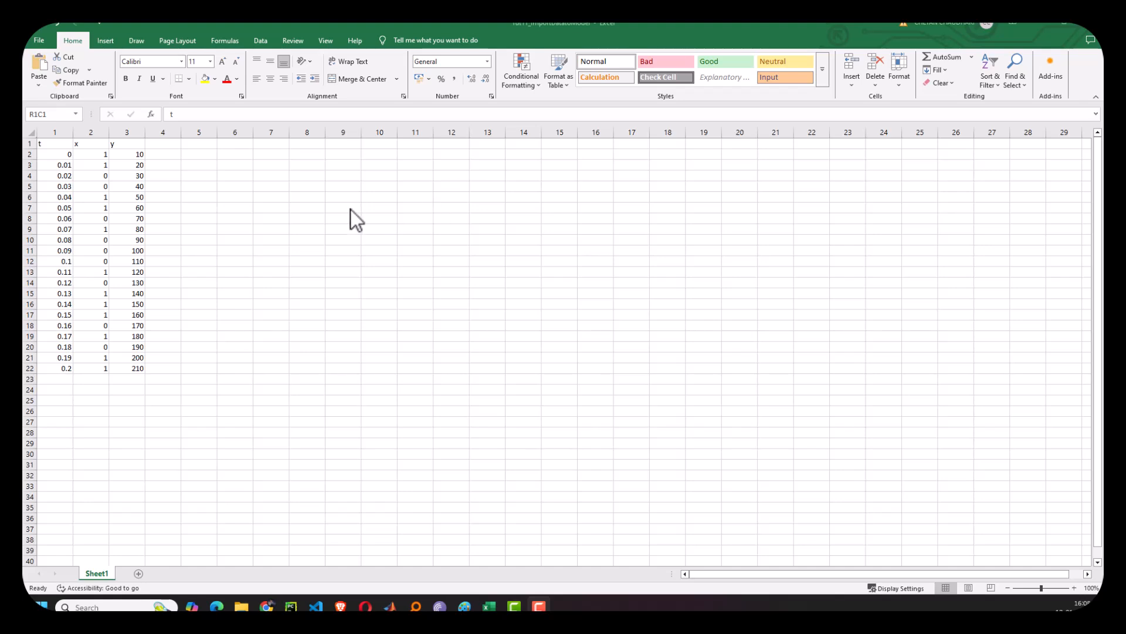
- Switch to the untitled Simulink model and add an Inport block to the canvas
click(53, 145)
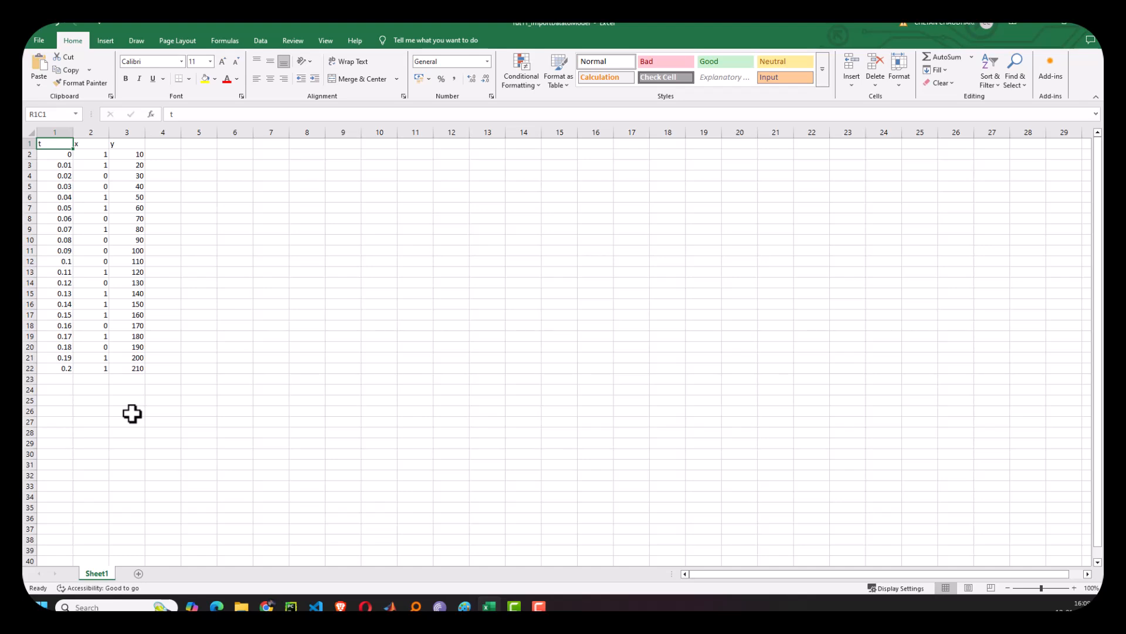
click(392, 607)
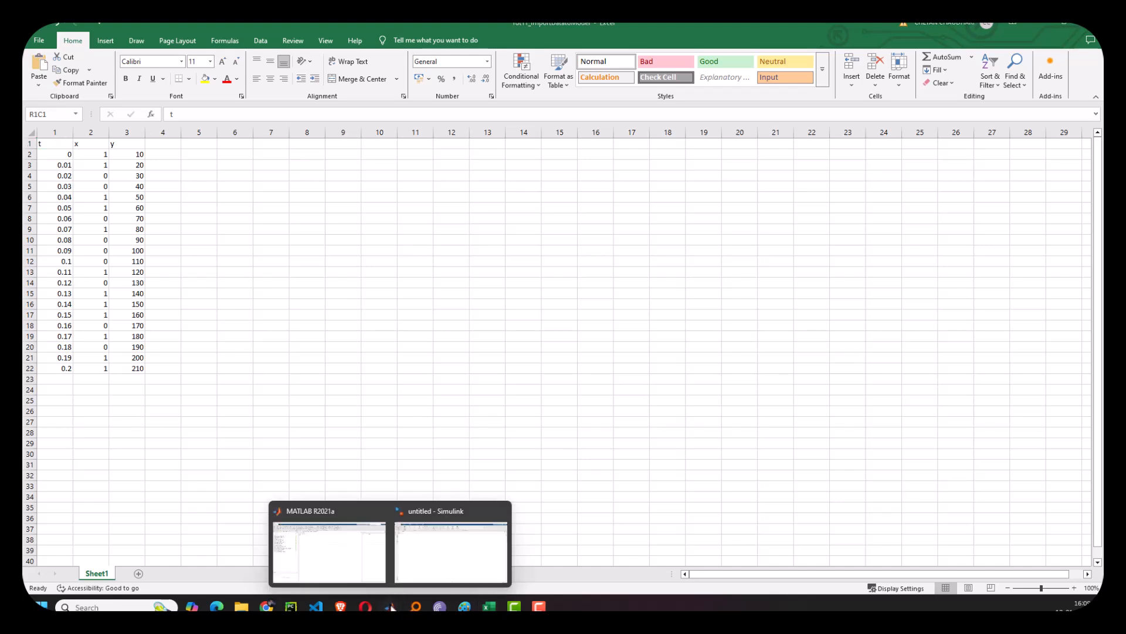
click(411, 560)
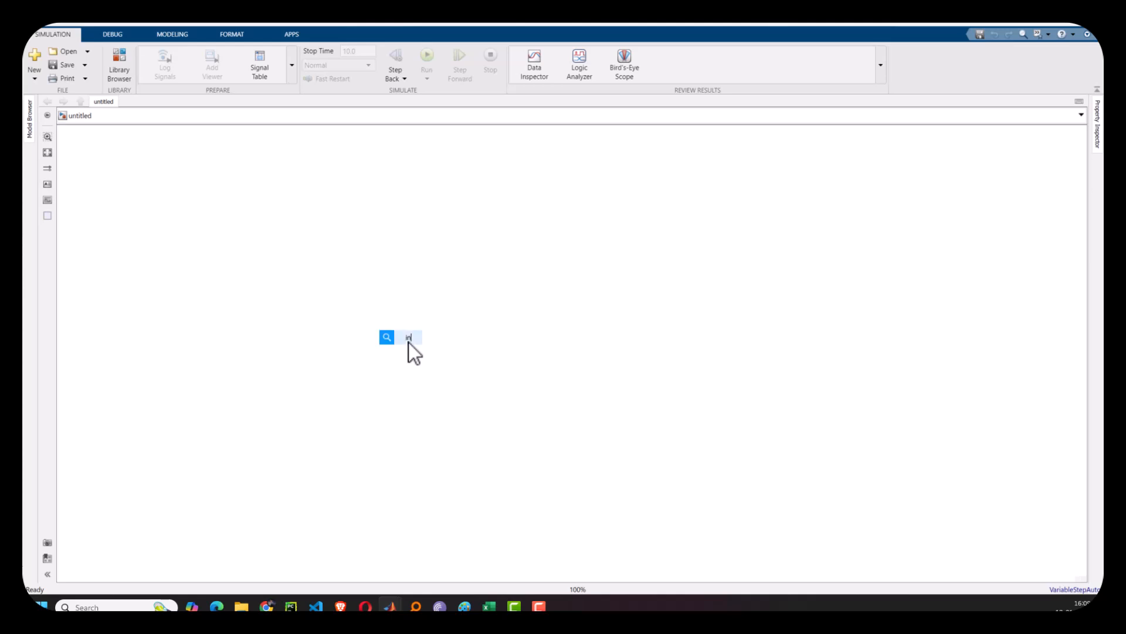
key(Return)
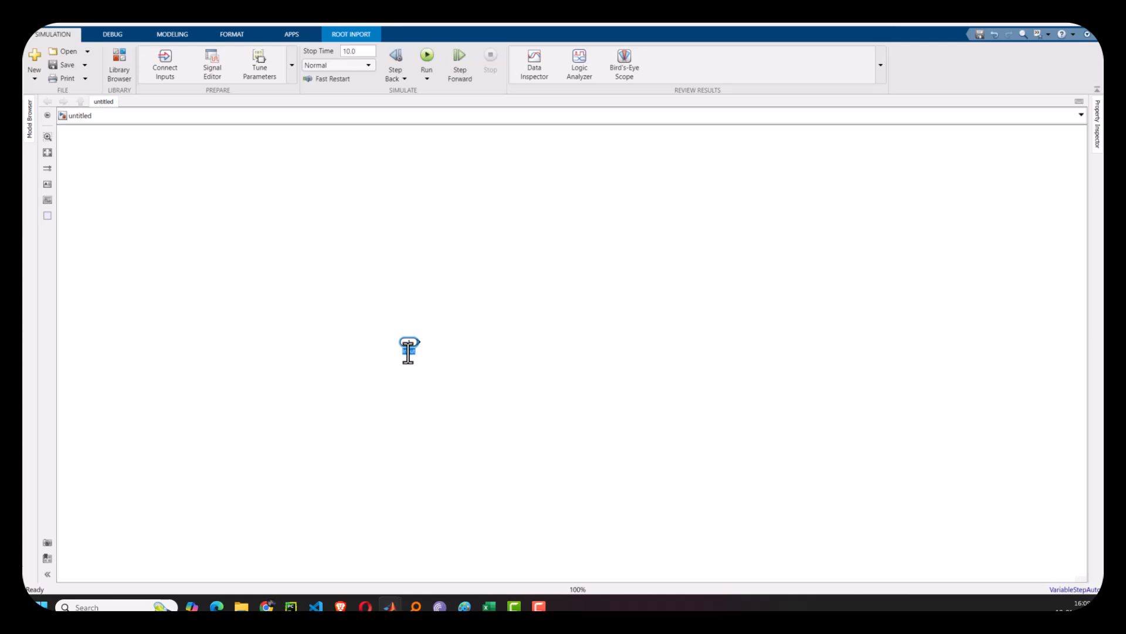
- Add a second Inport block below the first and rename it y
click(414, 398)
text(in)
key(Return)
double_click(410, 406)
text(y)
- Add a Constant block below the y inport
click(410, 431)
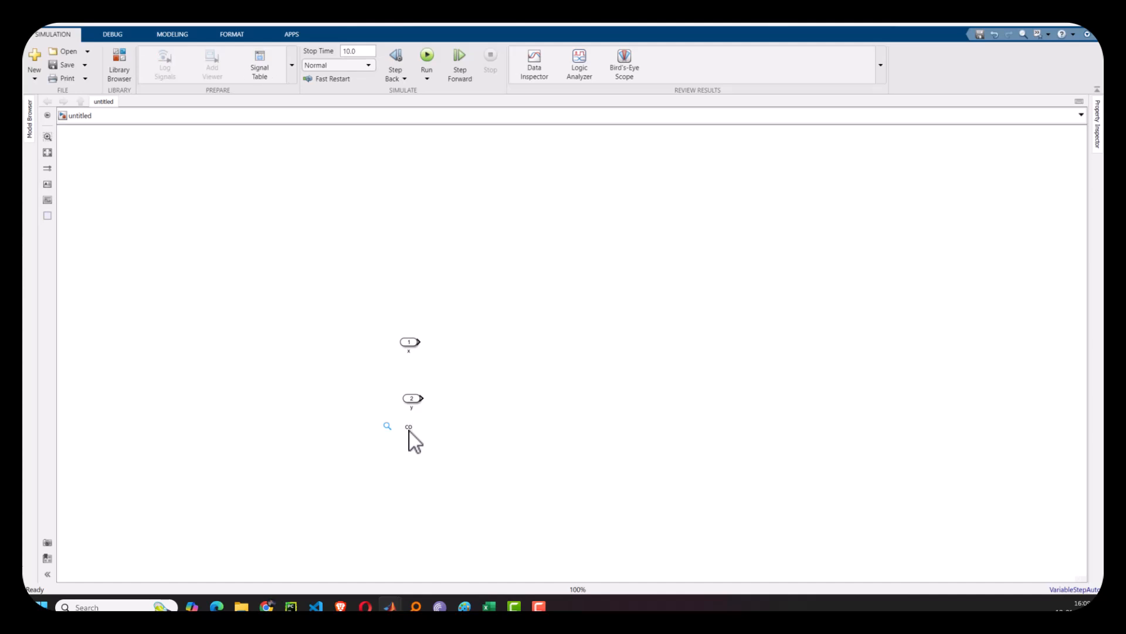
text(const)
key(Return)
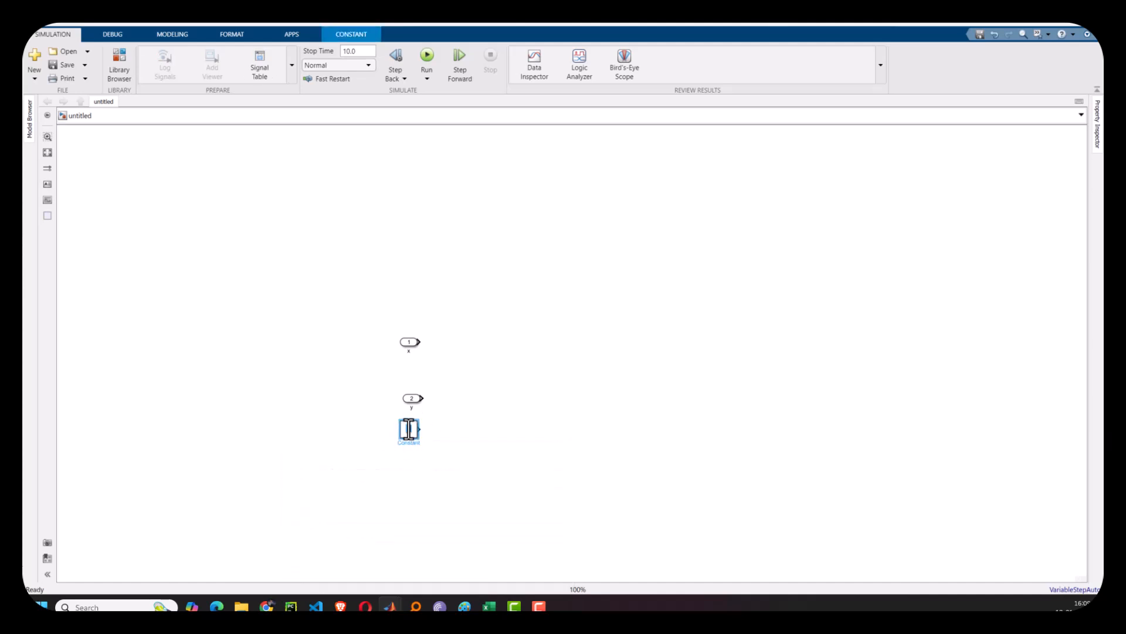
- Add a Switch block to the right of the inports
click(516, 392)
text(switch)
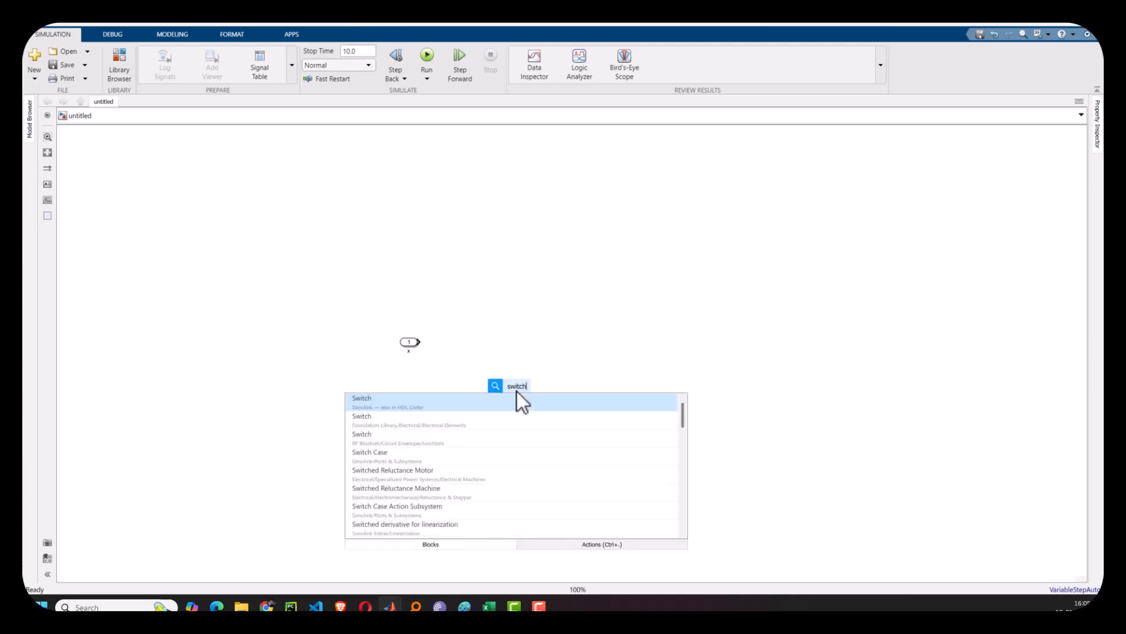
key(Return)
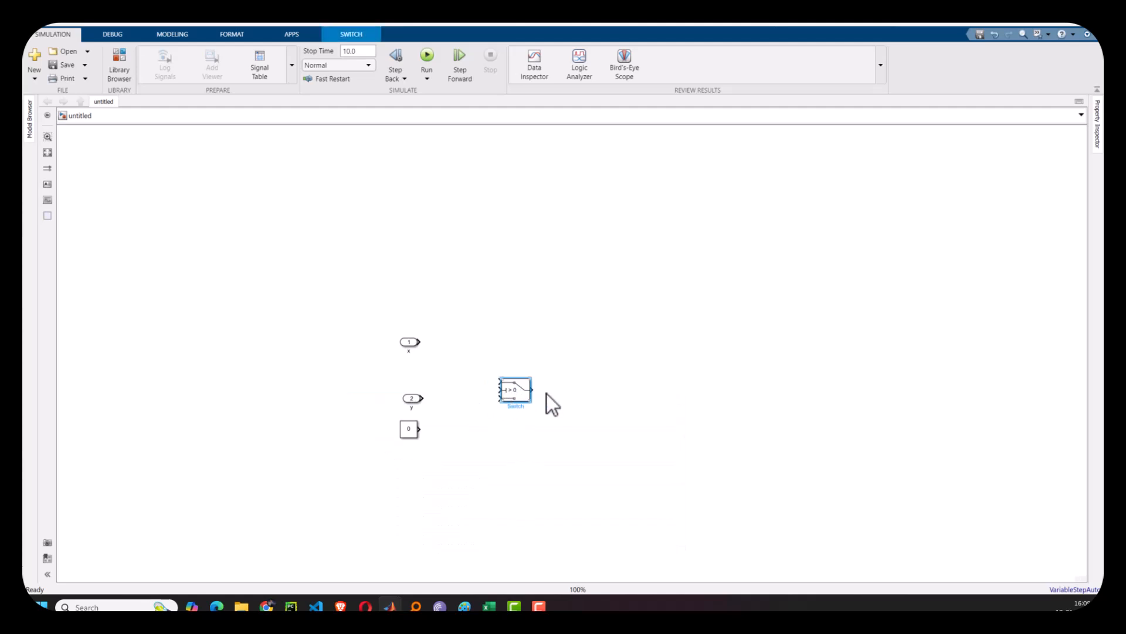
- Set the Switch's criteria for passing first input to u2 ~= 0
double_click(516, 393)
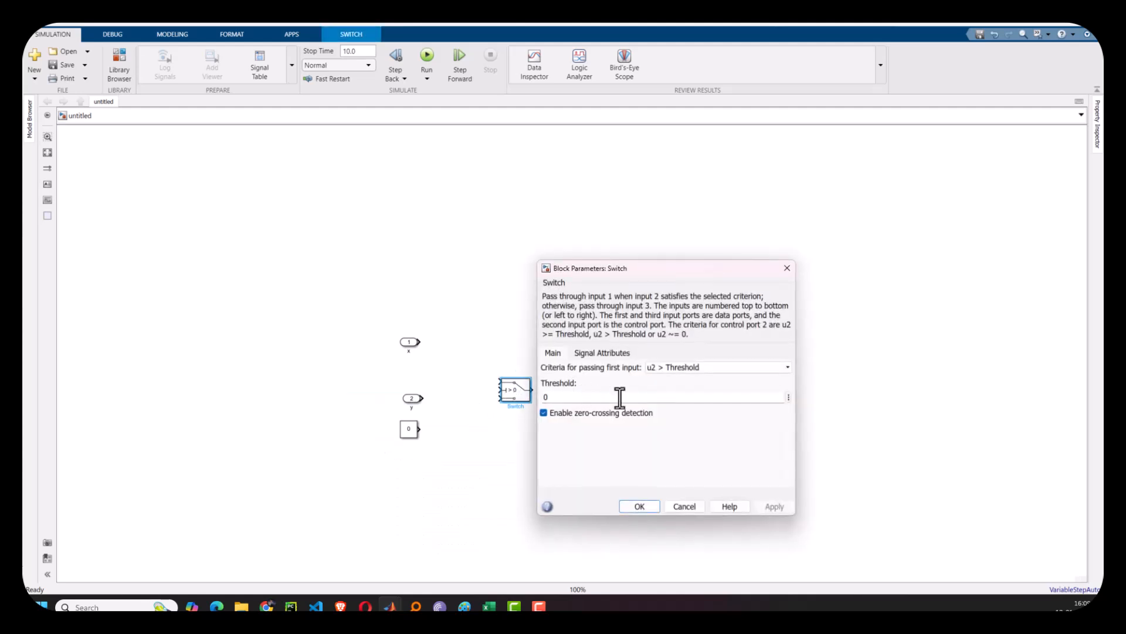
click(695, 366)
click(672, 393)
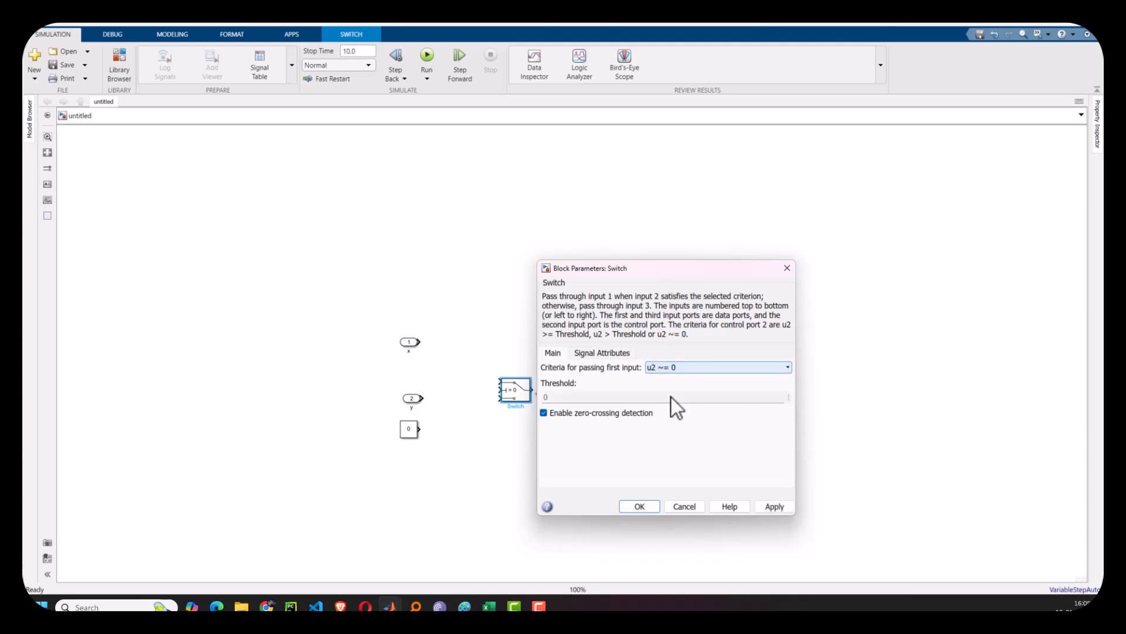
click(641, 510)
- Wire x to the Switch's control input, y to its first input, and the Constant to its third input
mouse_move(419, 341)
mouse_down()
mouse_move(468, 395)
mouse_move(501, 389)
mouse_up()
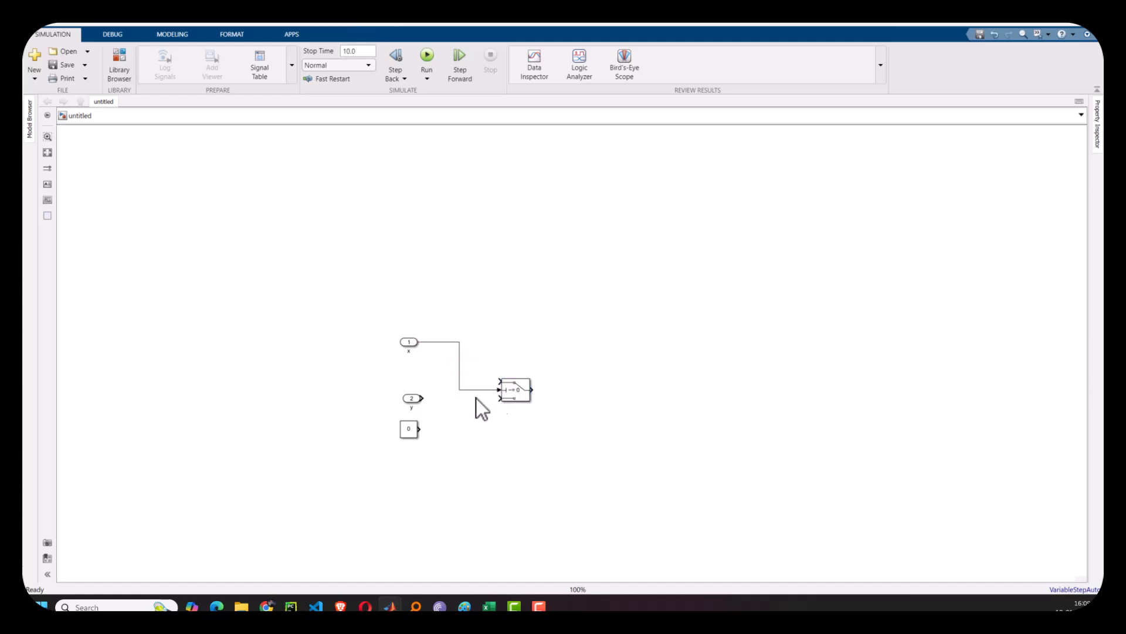
drag(421, 399, 501, 381)
drag(419, 429, 501, 398)
- Add a Scope block to the right of the Switch
text(cop)
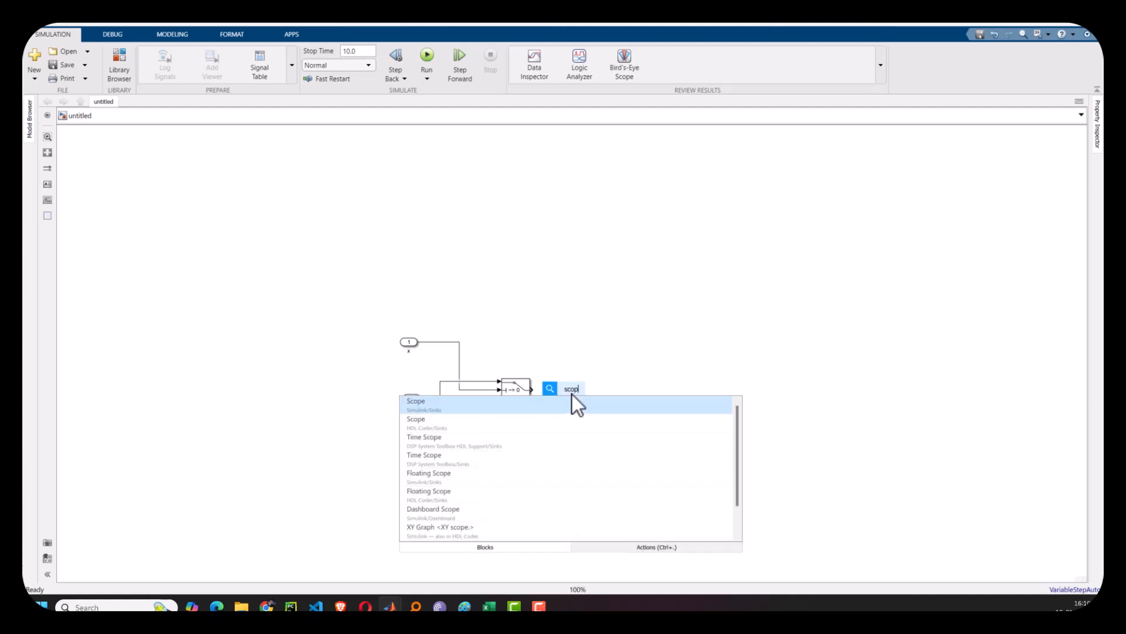
key(Return)
drag(572, 394, 628, 382)
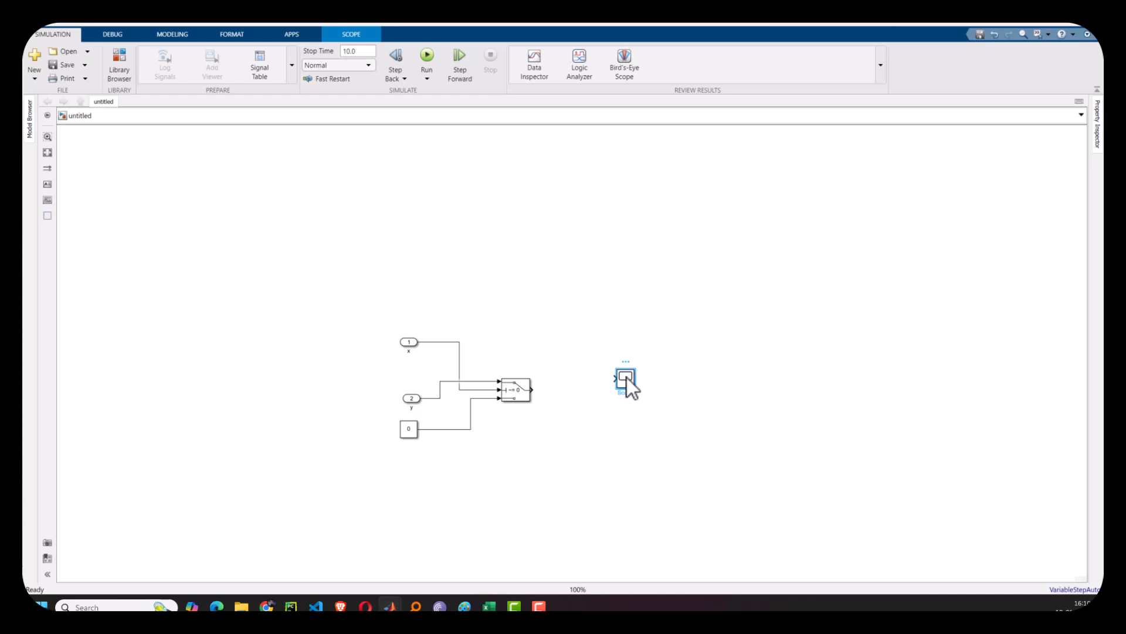
- Open the Scope and configure it with 3 input ports in a three-row layout
drag(24, 164, 888, 196)
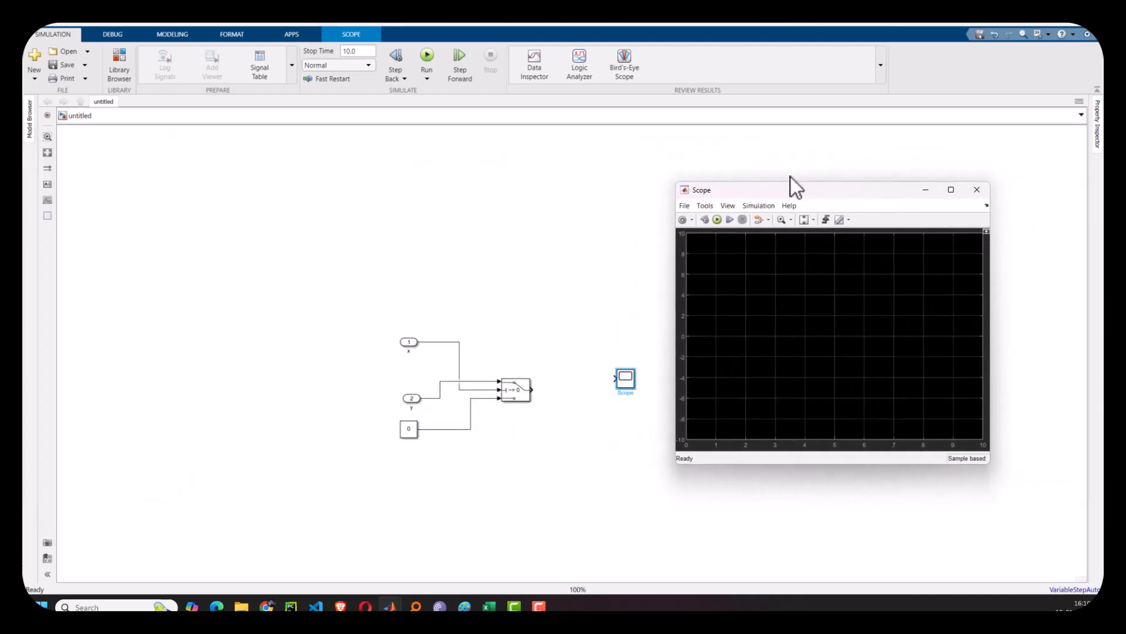
click(683, 220)
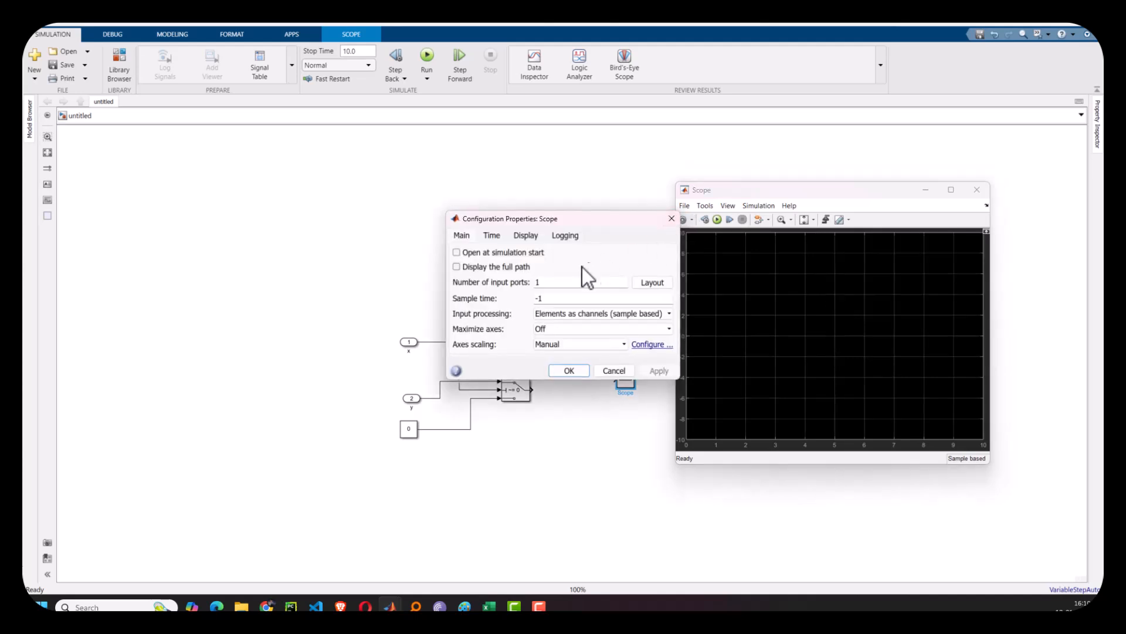
double_click(560, 284)
text(3)
click(642, 287)
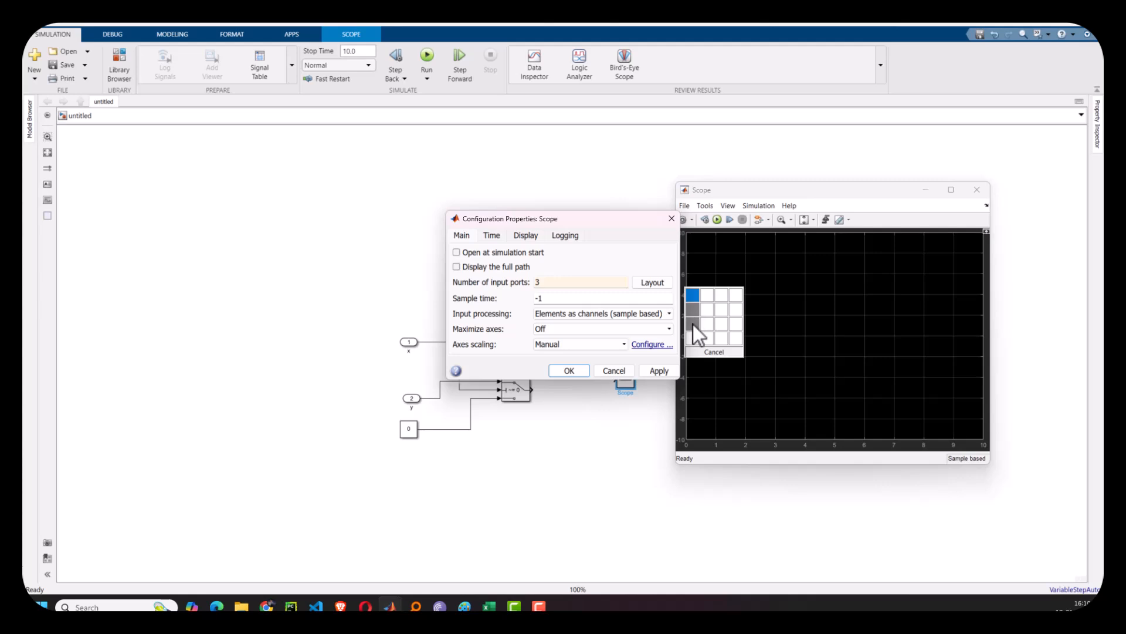
click(692, 324)
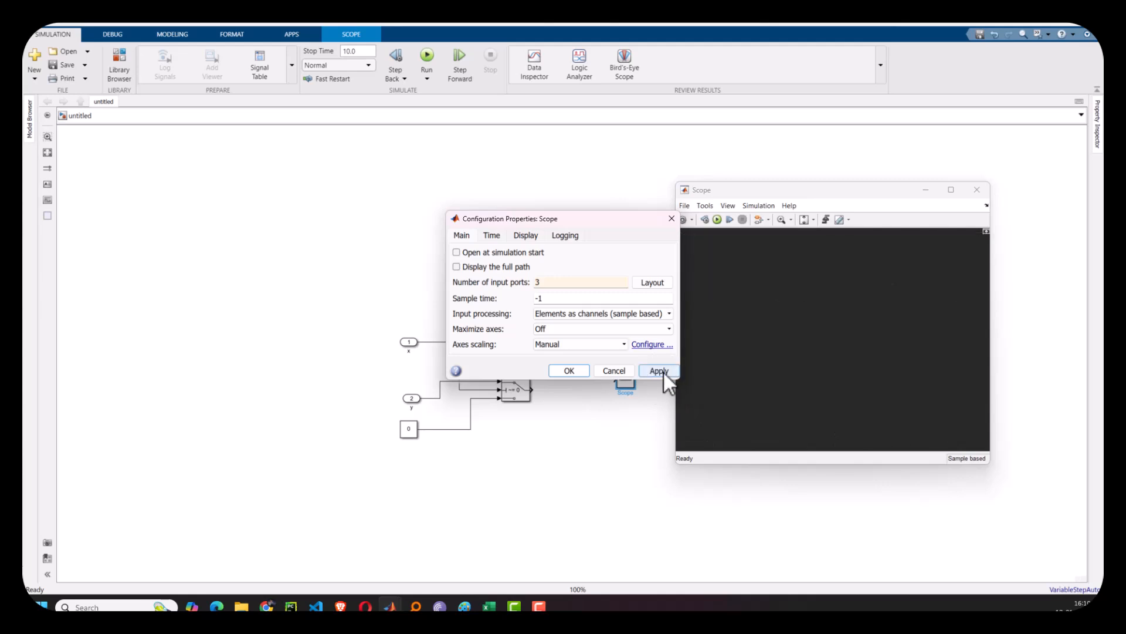
click(663, 371)
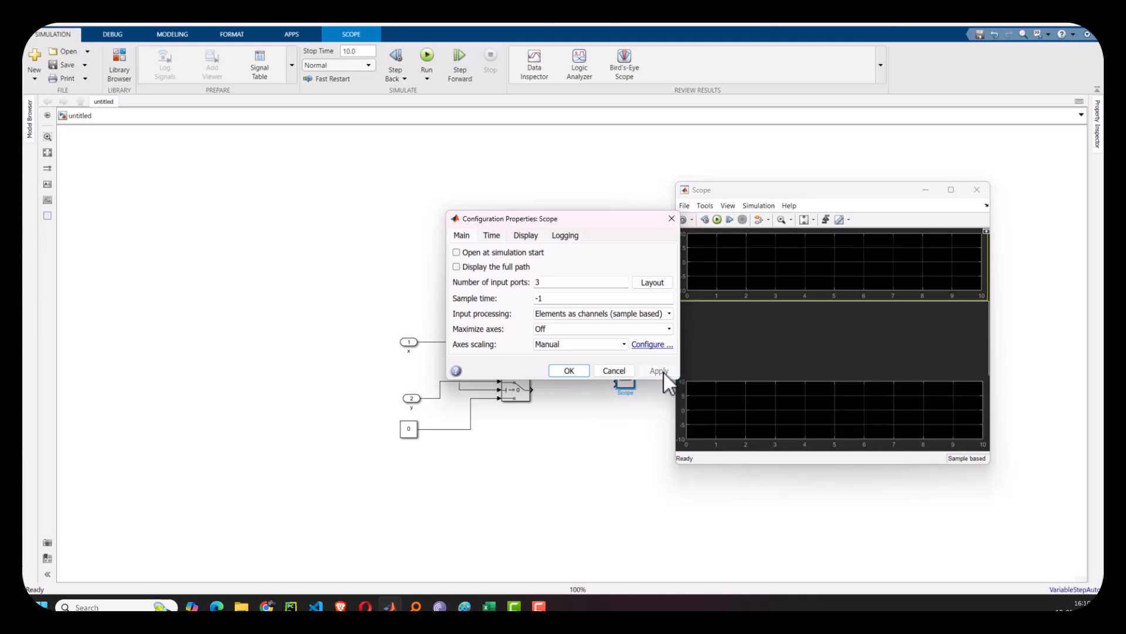
click(569, 371)
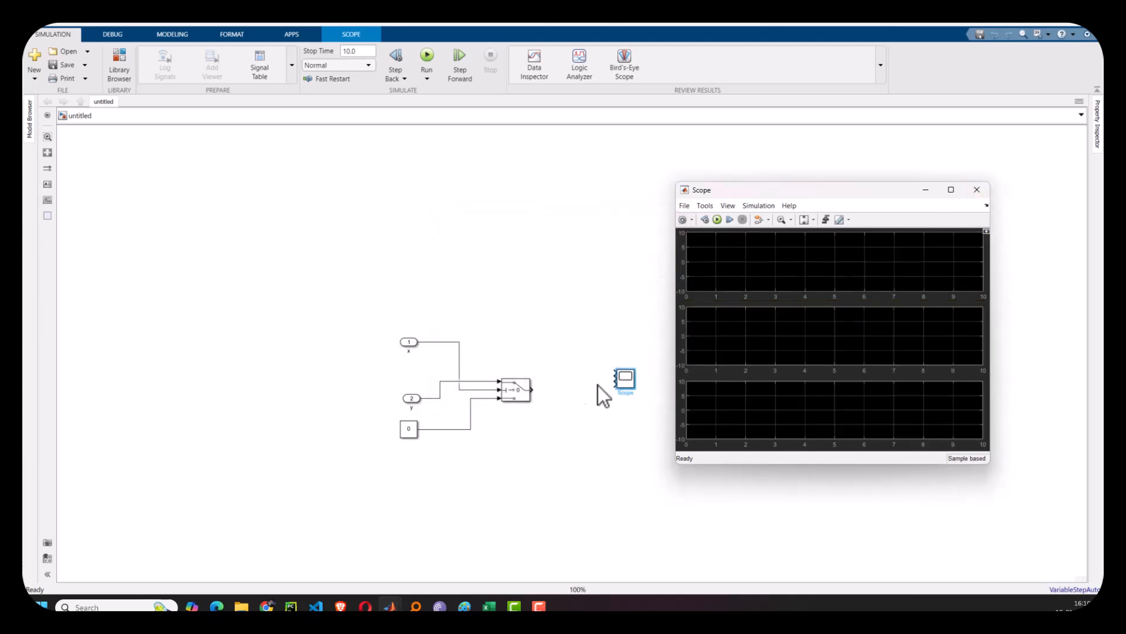
- Connect the x signal, the y signal and the Switch output to the Scope's three inputs
drag(616, 373, 443, 342)
drag(615, 378, 440, 392)
mouse_move(612, 387)
mouse_down()
mouse_move(516, 389)
mouse_move(531, 390)
mouse_up()
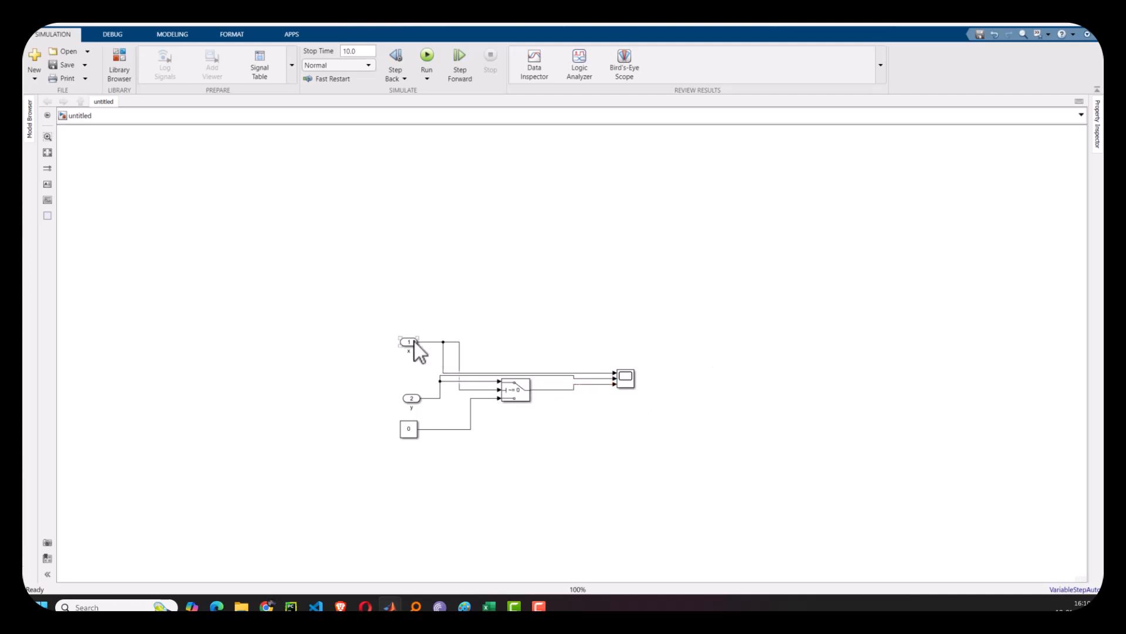
drag(367, 323, 430, 463)
click(519, 477)
- In MATLAB, open Import Data and choose the Tut11_ImportDatatoModel workbook
mouse_move(392, 608)
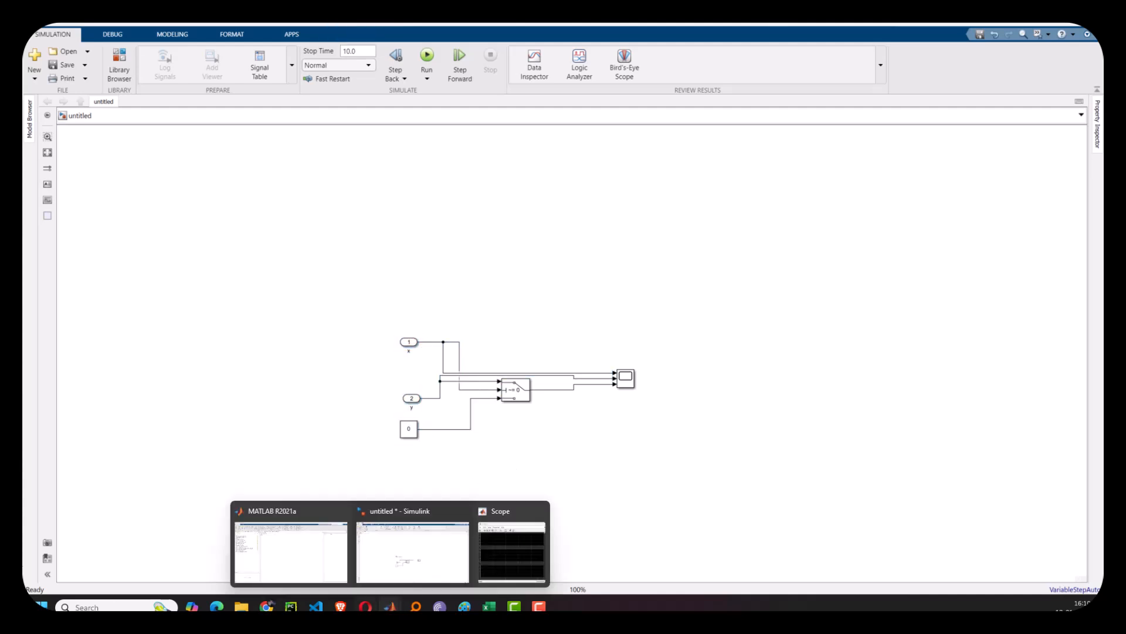
click(312, 552)
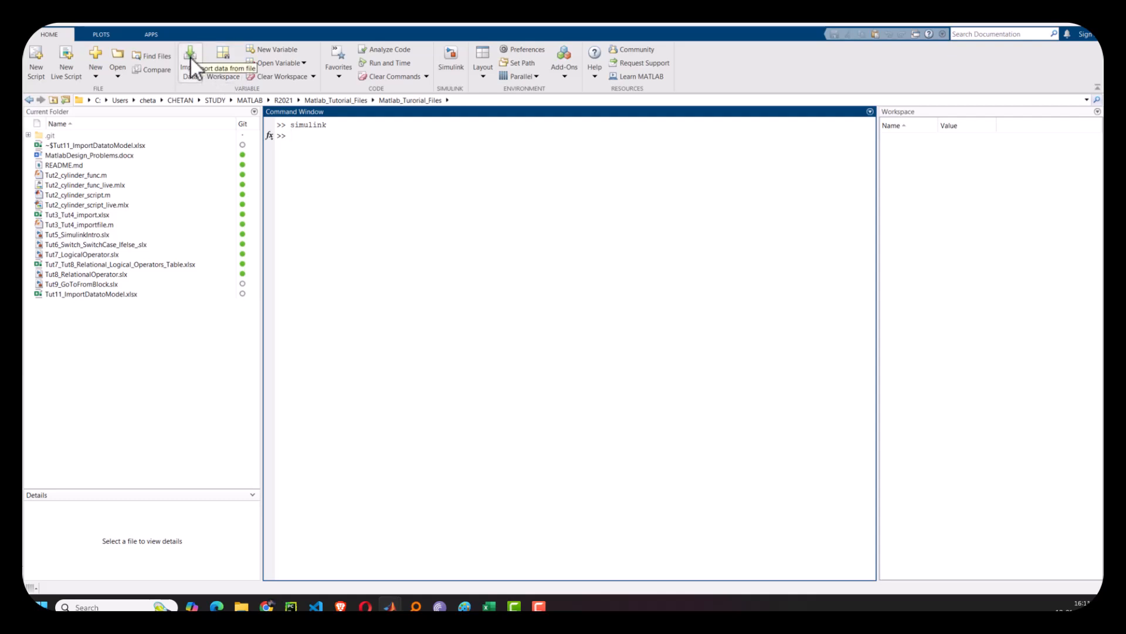
click(511, 597)
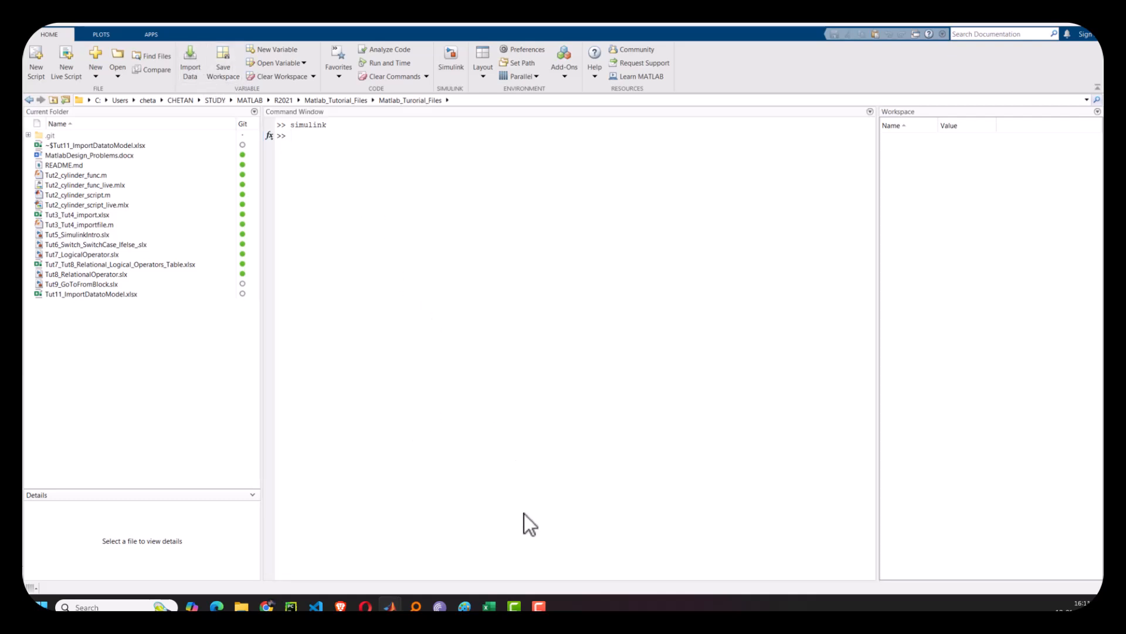
click(489, 603)
click(489, 604)
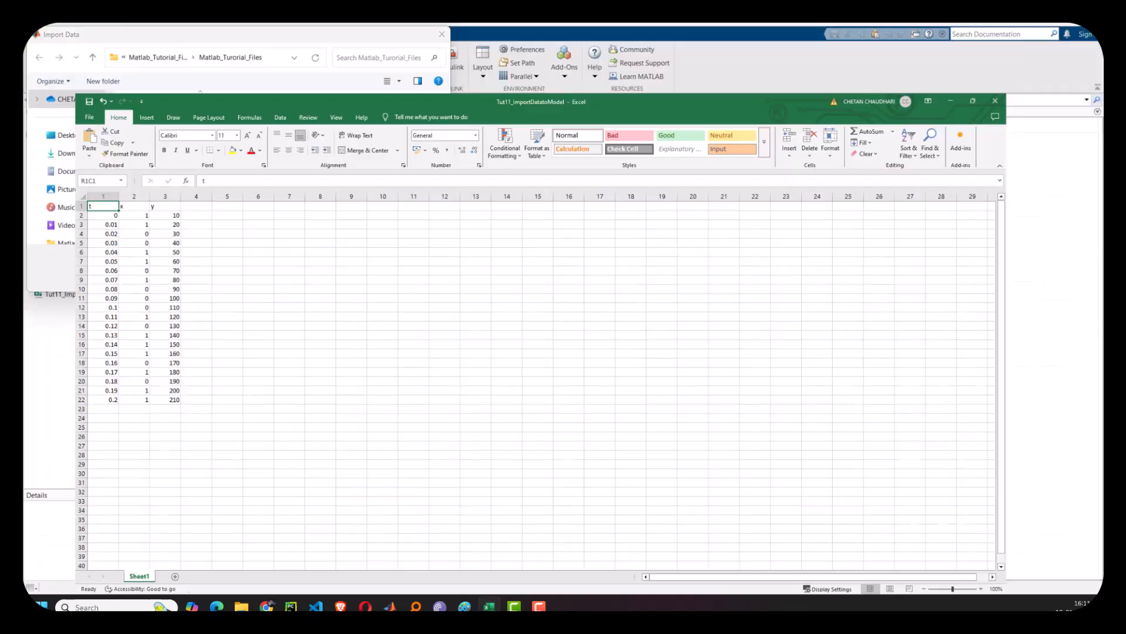
click(489, 604)
click(577, 389)
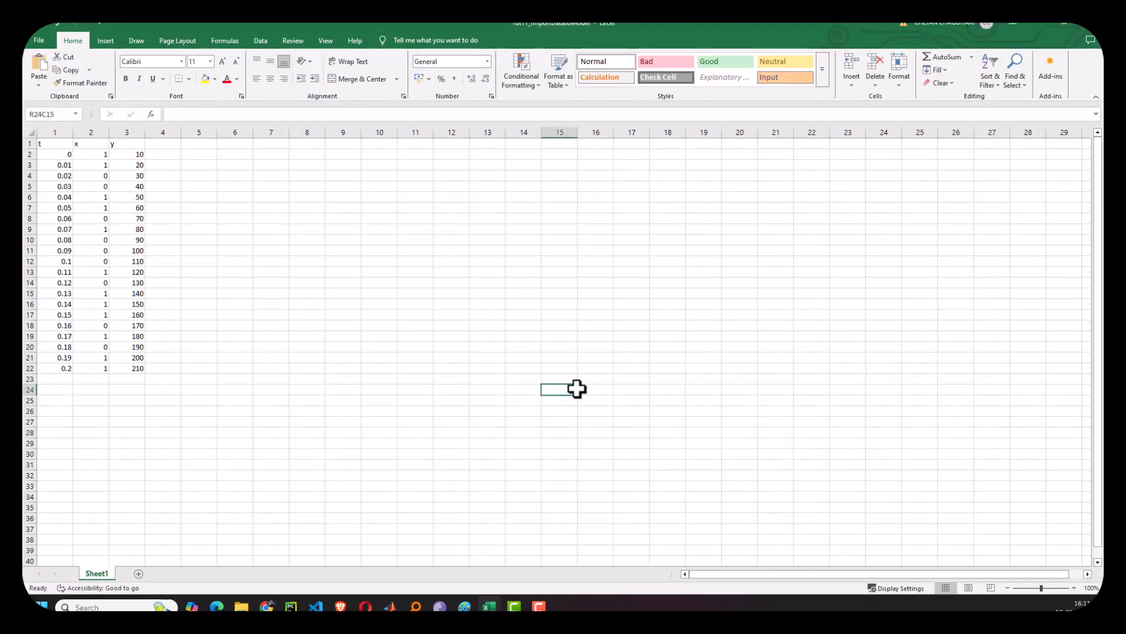
click(1038, 24)
click(172, 166)
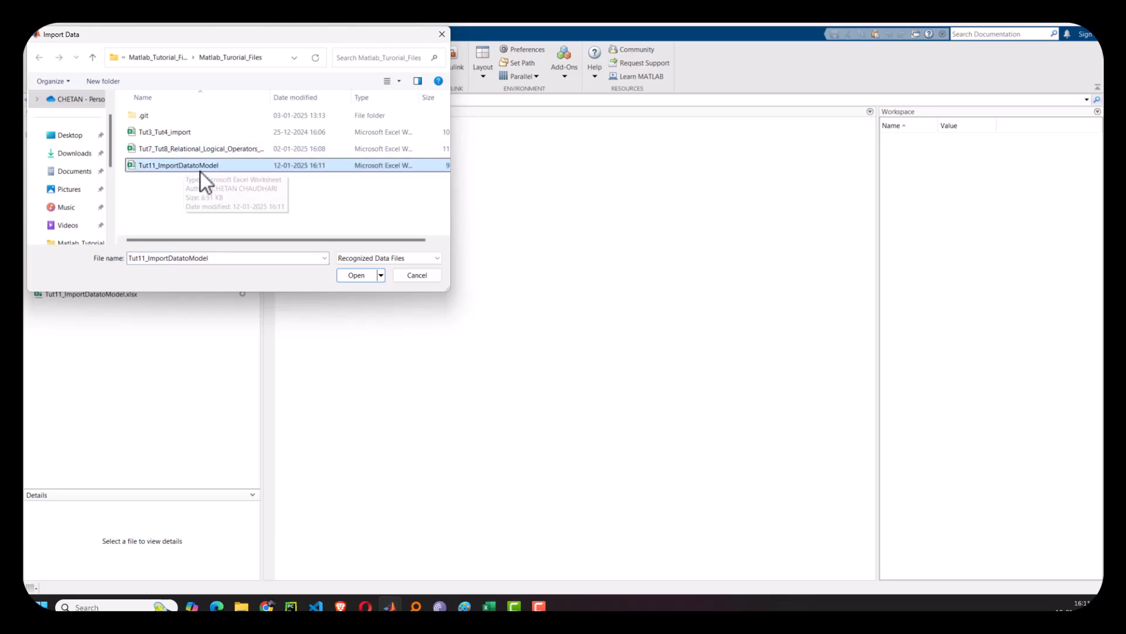
click(356, 276)
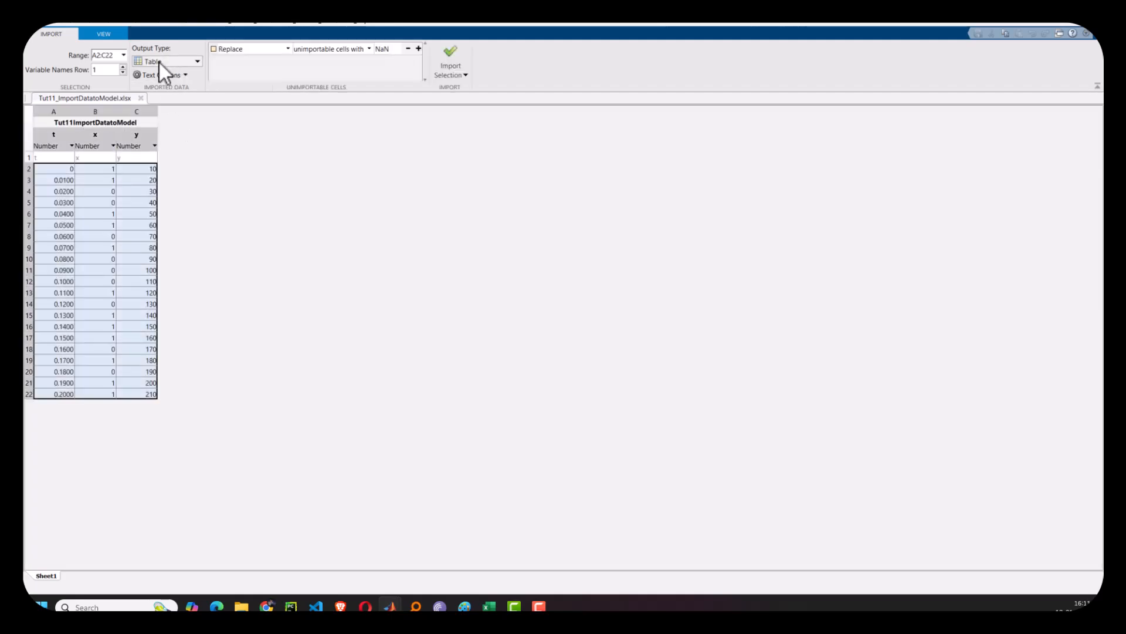
- Set the output type to Column vectors and import the selection
click(161, 61)
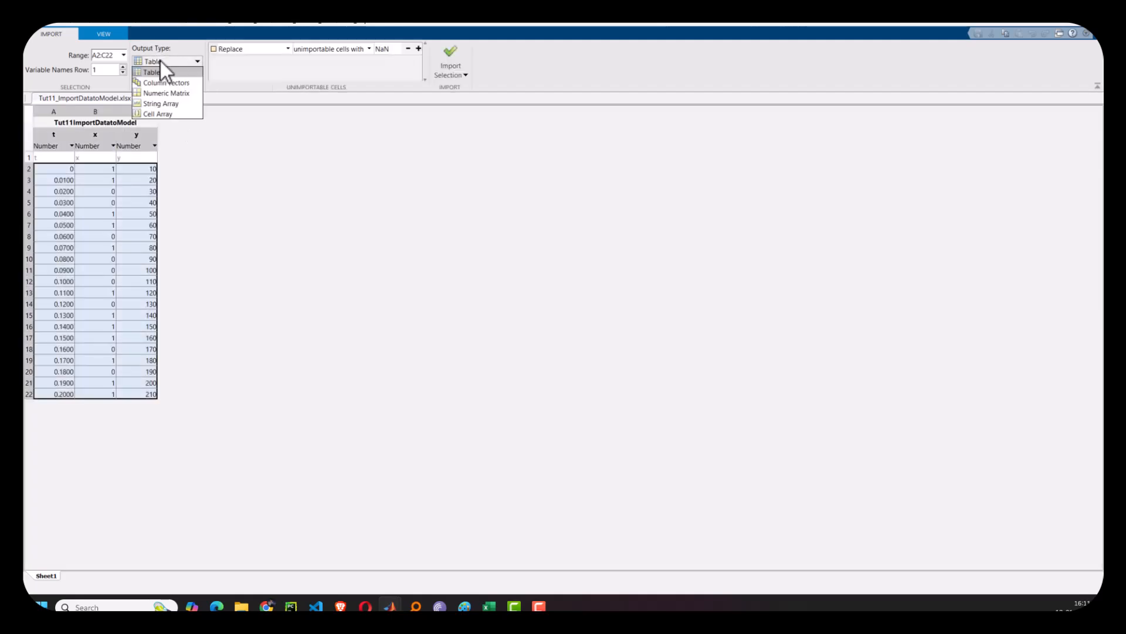
click(160, 82)
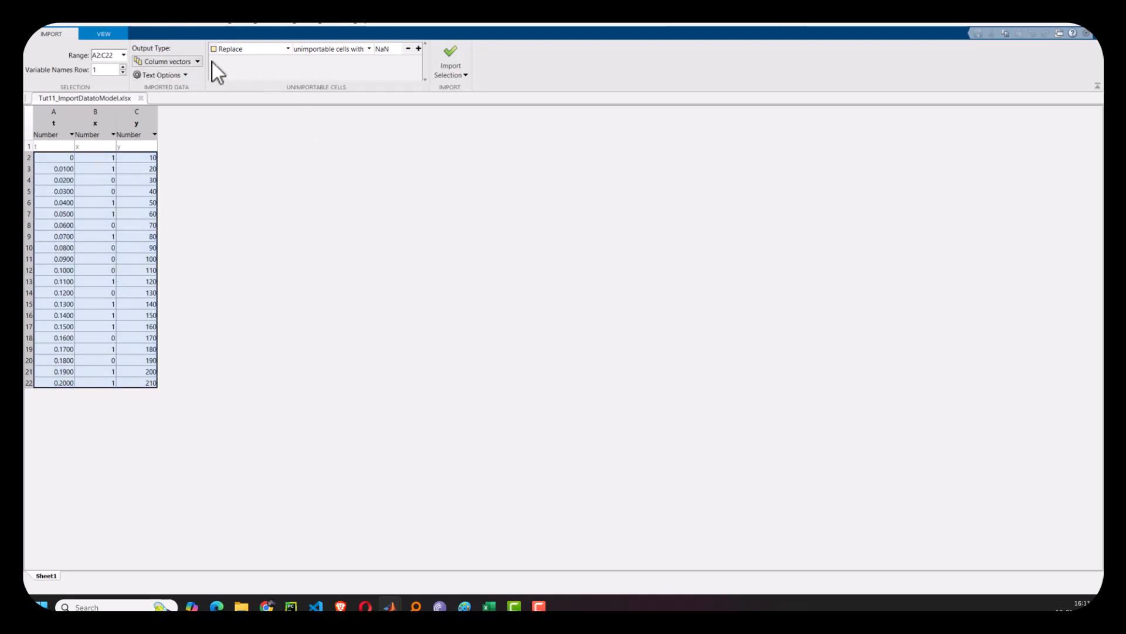
click(452, 53)
- Check the workspace for the imported variables and return to the Simulink model
mouse_move(391, 606)
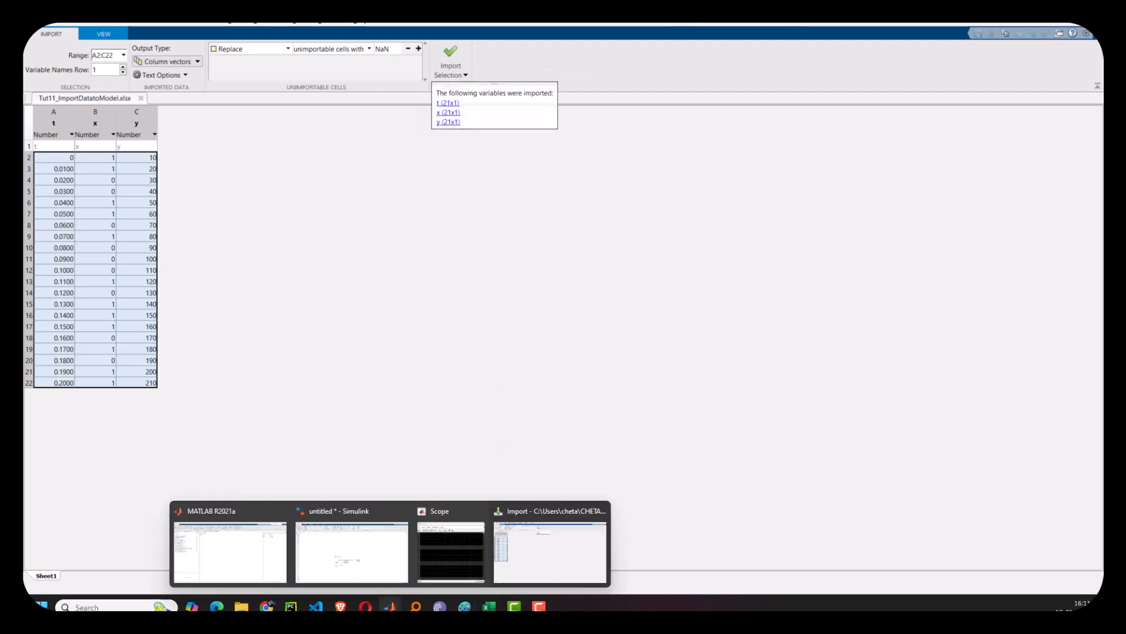
click(261, 554)
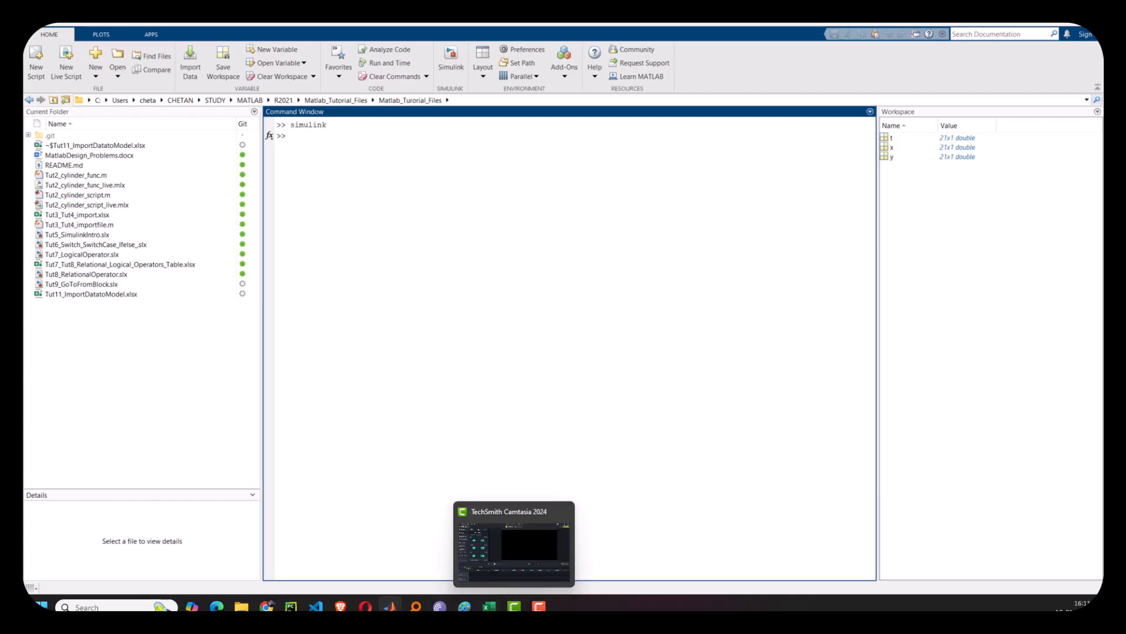
mouse_move(396, 609)
click(546, 549)
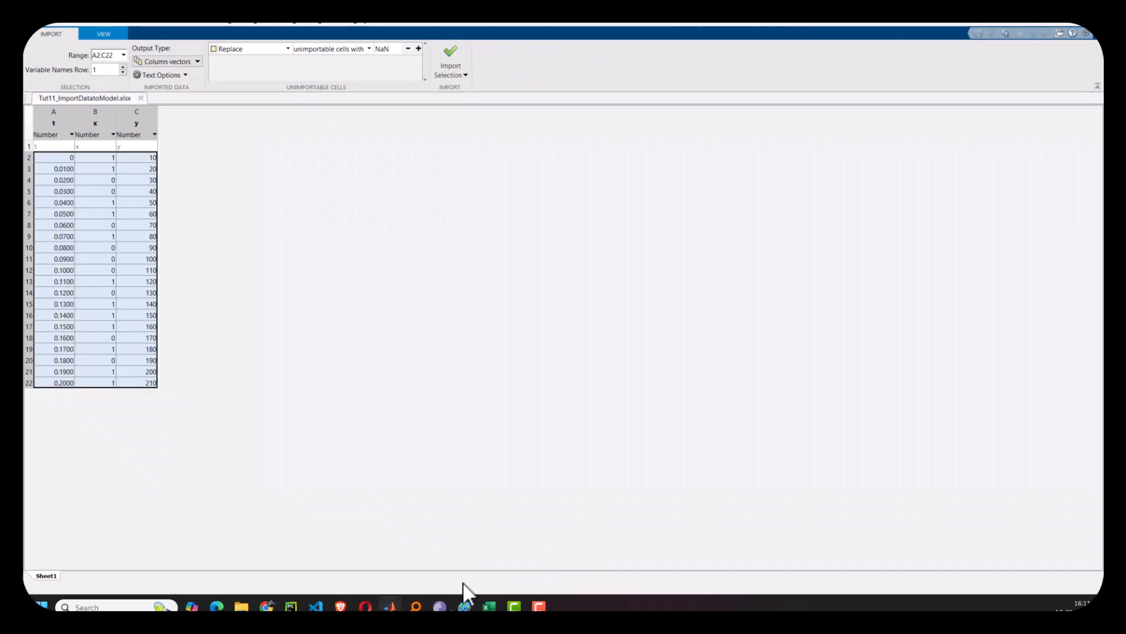
mouse_move(389, 607)
click(364, 555)
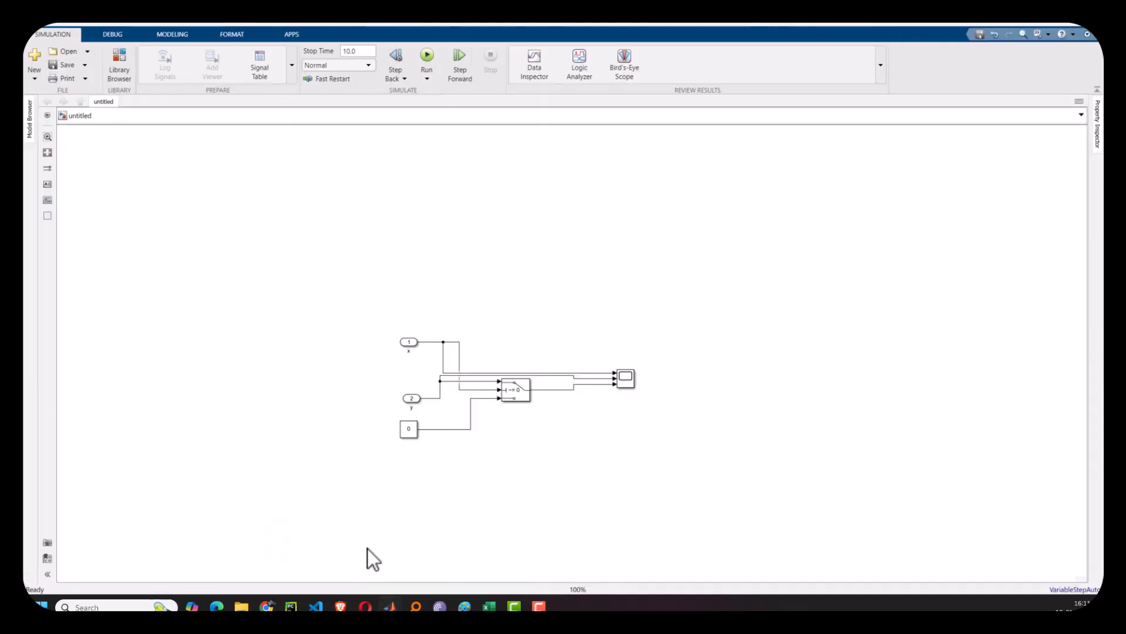
- Run the simulation and open the Scope to view the results
click(427, 54)
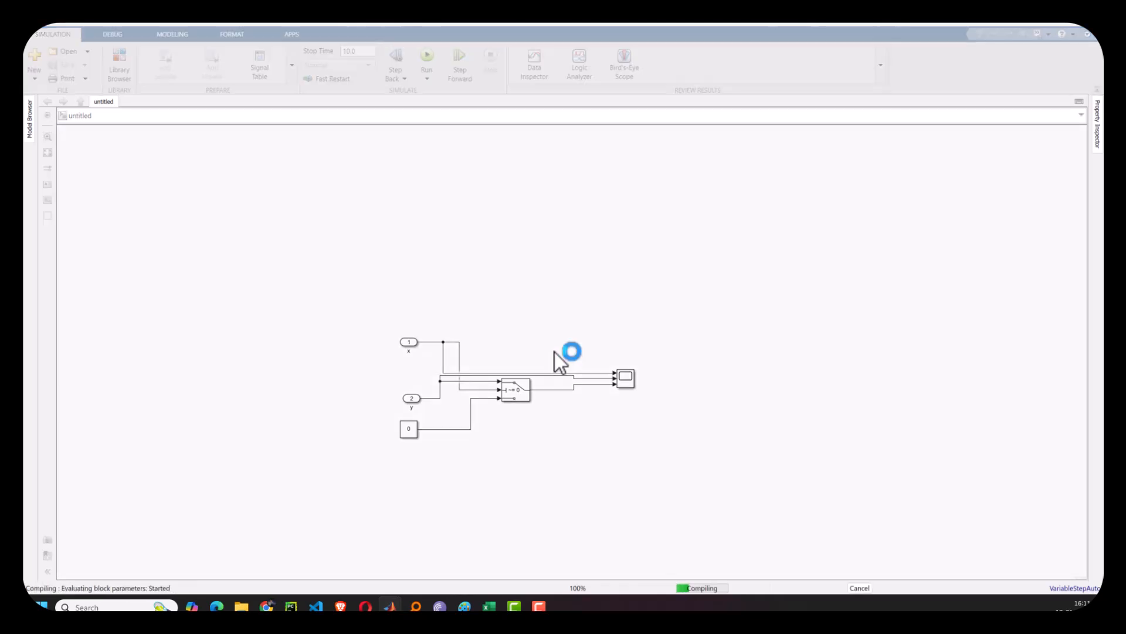
double_click(630, 381)
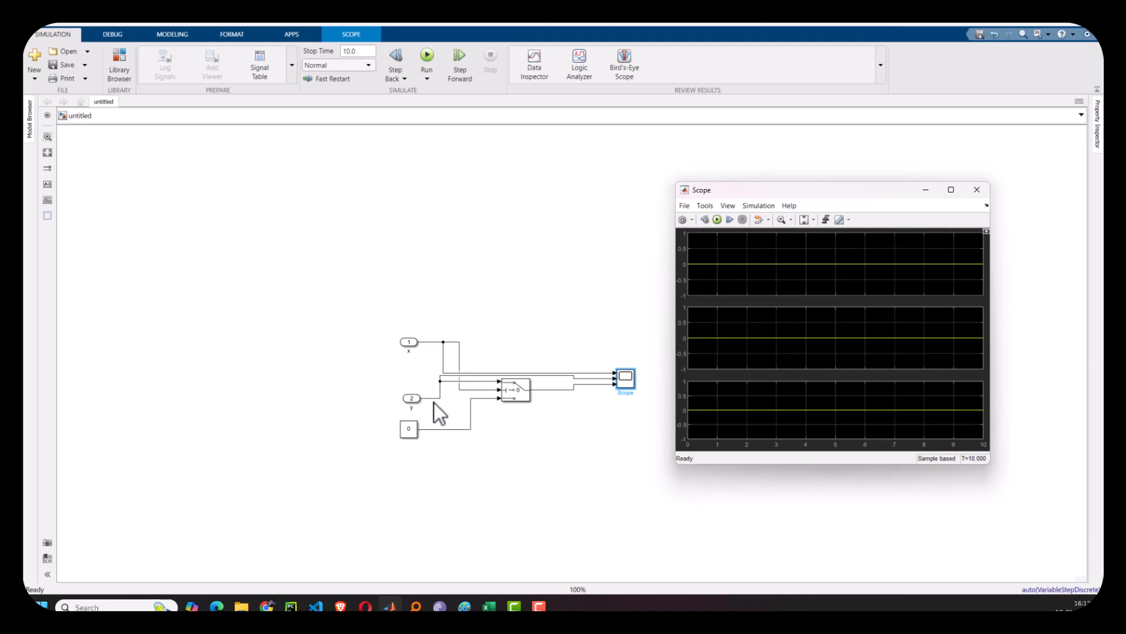
- Close the Scope, open the model configuration parameters, and set the simulation stop time to 0.2
click(979, 190)
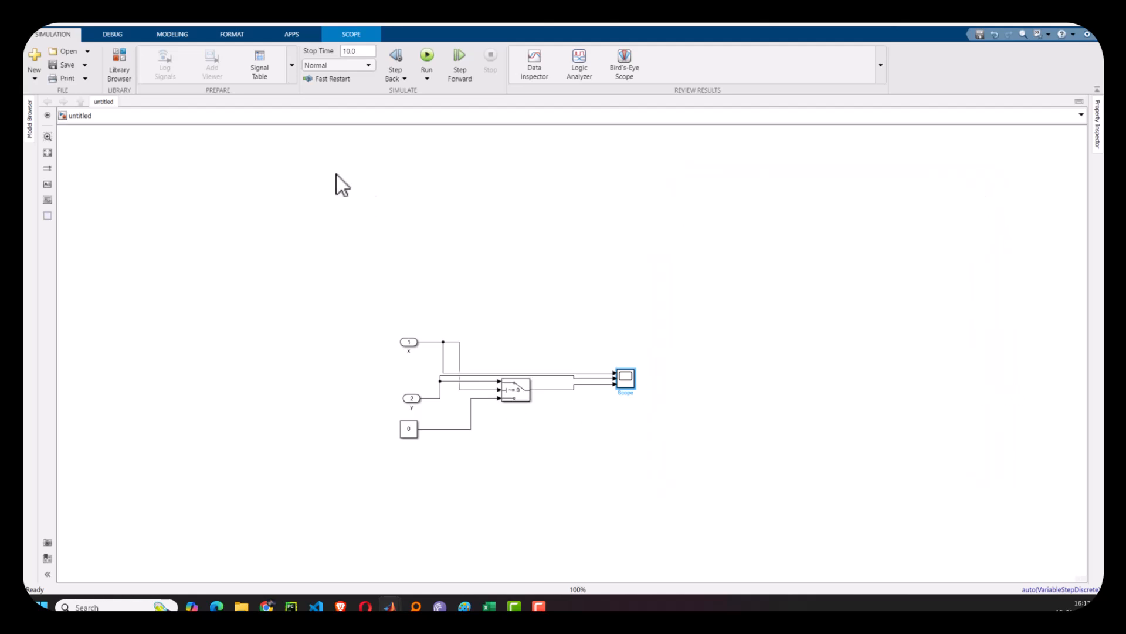
click(181, 34)
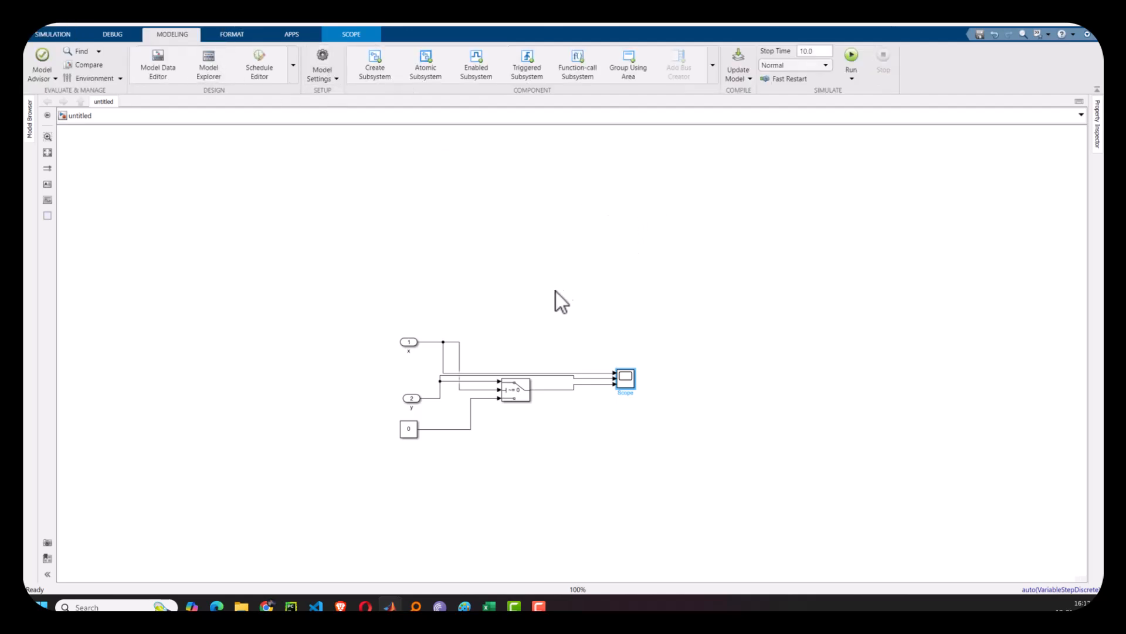
drag(24, 203, 831, 136)
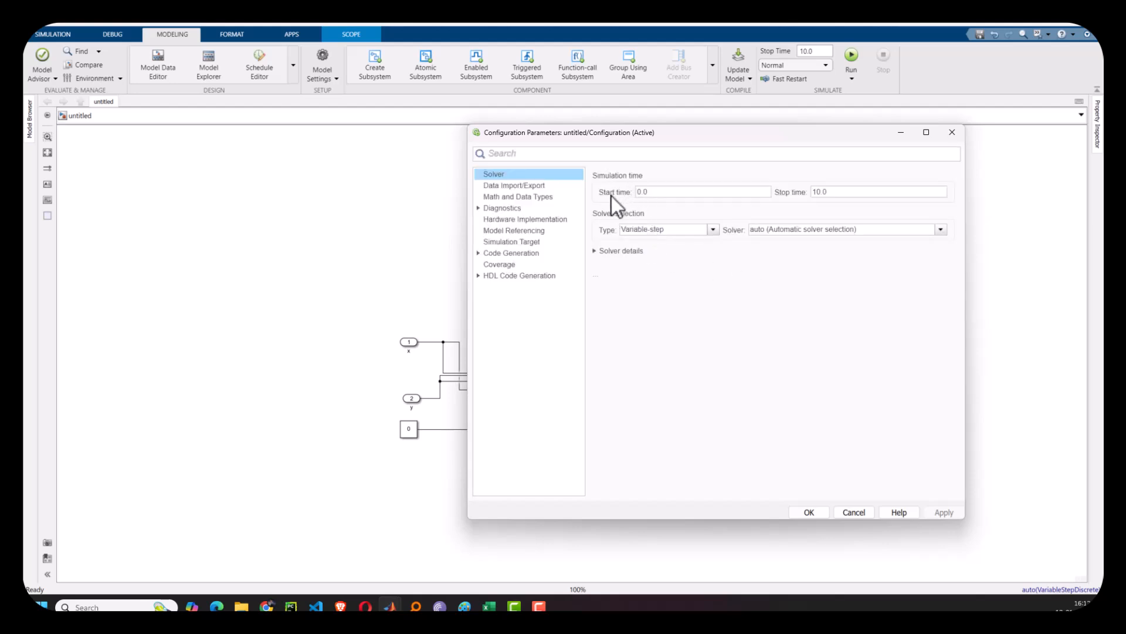
double_click(844, 194)
text(0)
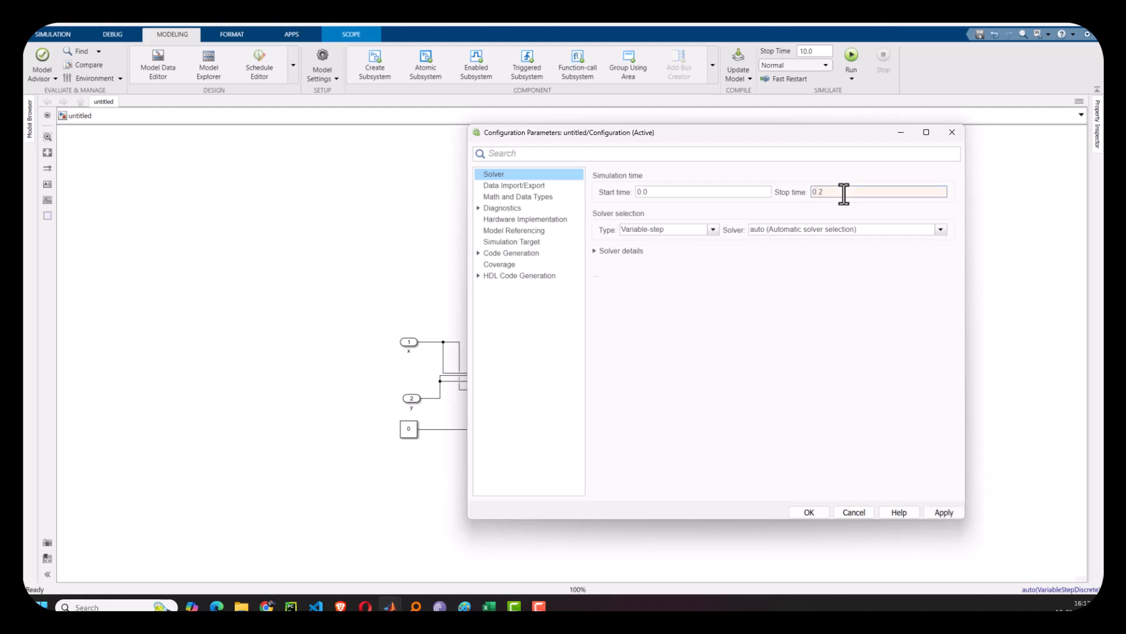
- Switch the solver to Fixed-step discrete with a fixed-step size of 0.01 and apply
click(713, 230)
click(675, 244)
click(780, 230)
click(773, 250)
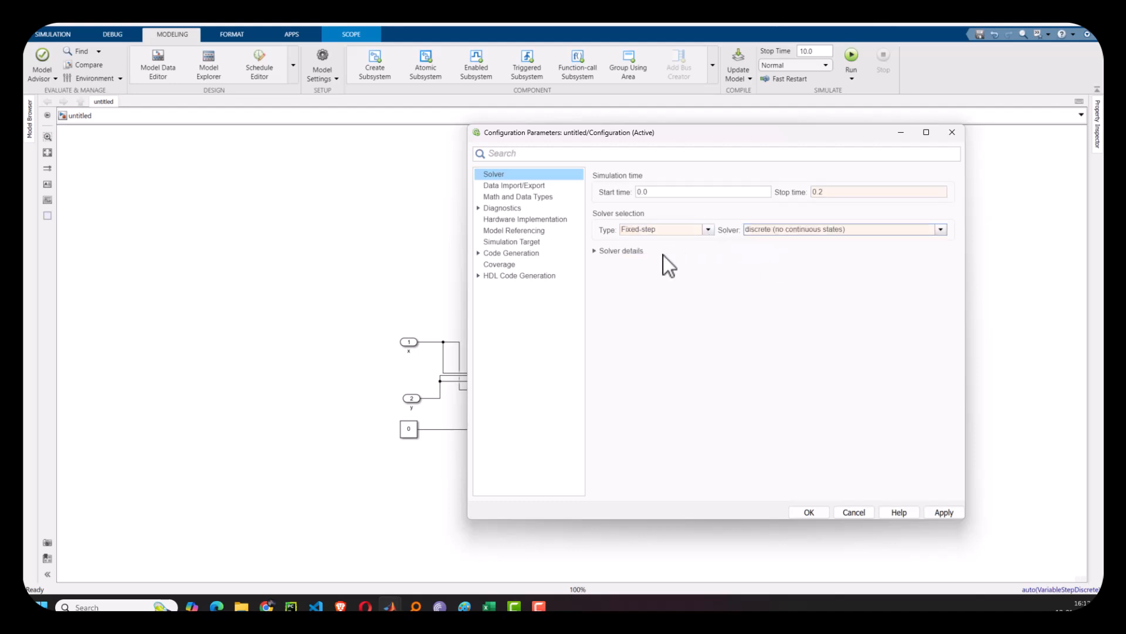
click(623, 253)
double_click(808, 274)
text(0.01)
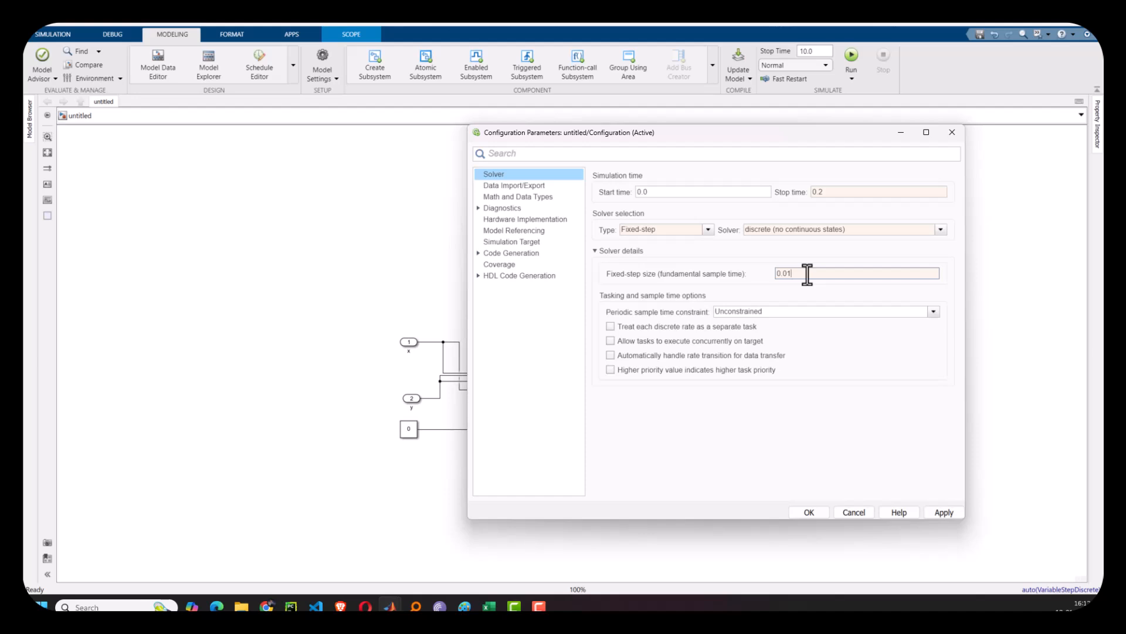
click(942, 513)
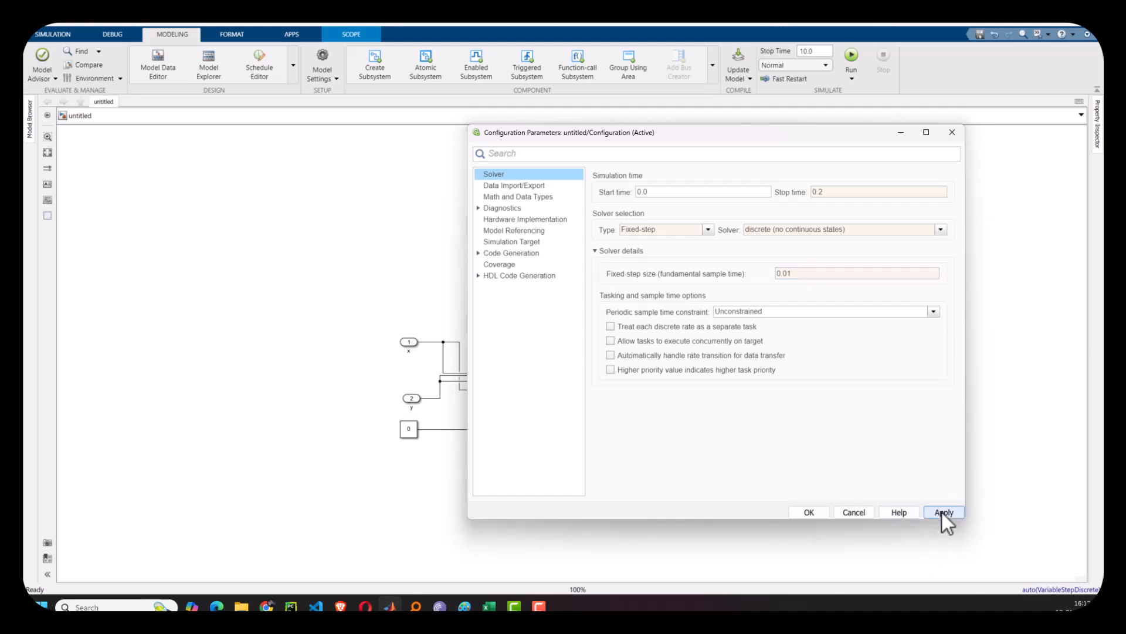
- Enable loading input from the workspace as [t, x, y], apply, and close the configuration
click(501, 187)
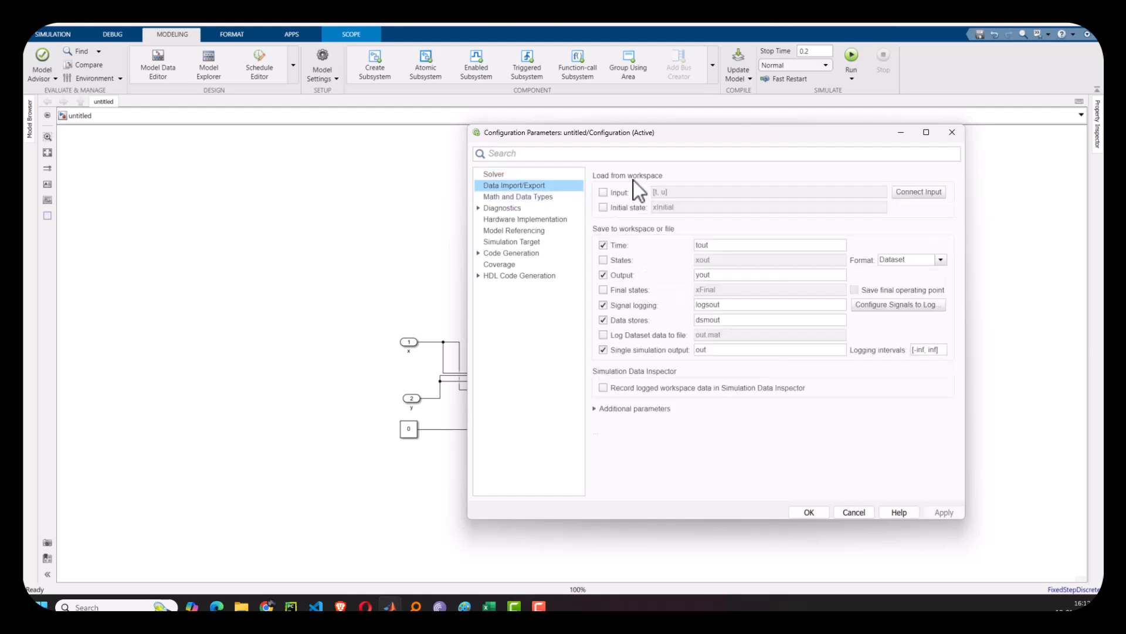
click(603, 192)
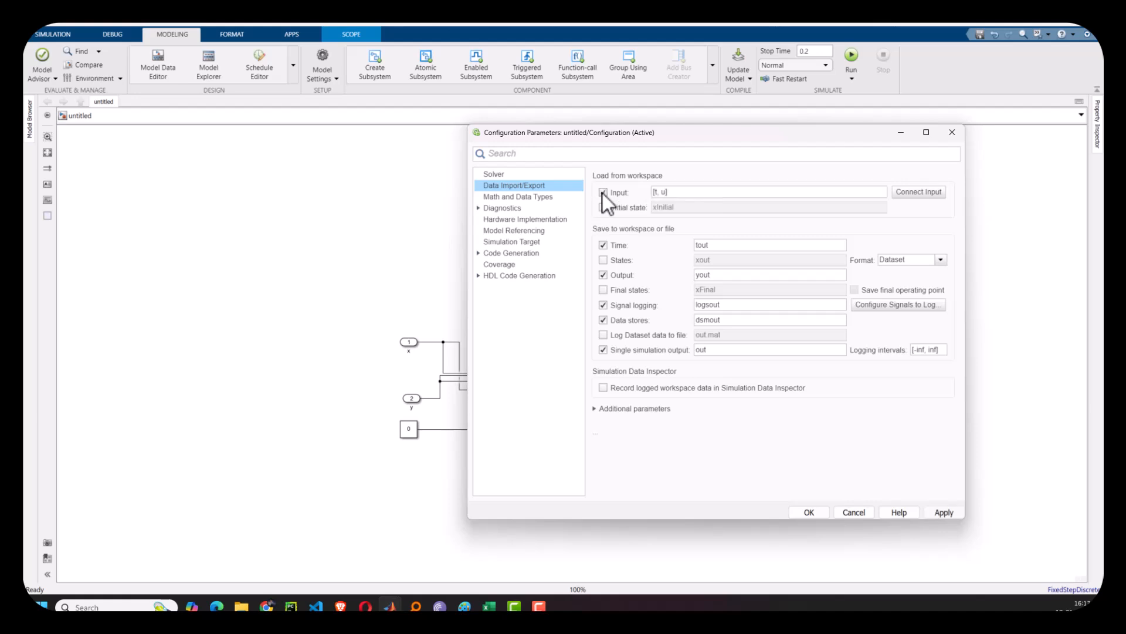
triple_click(663, 192)
click(664, 193)
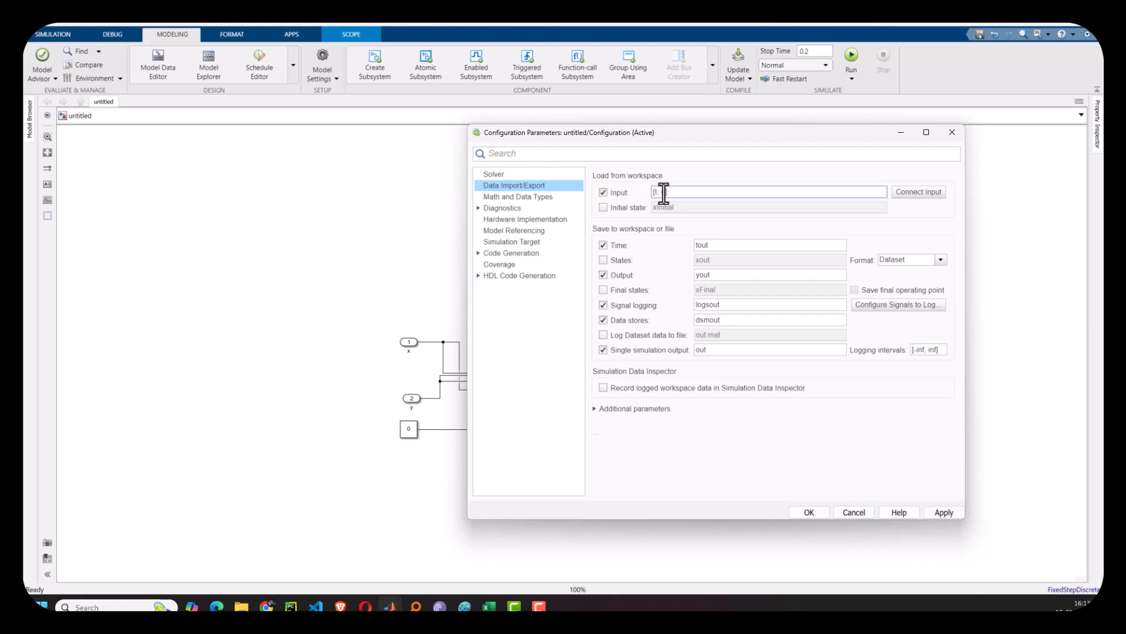
key(BackSpace)
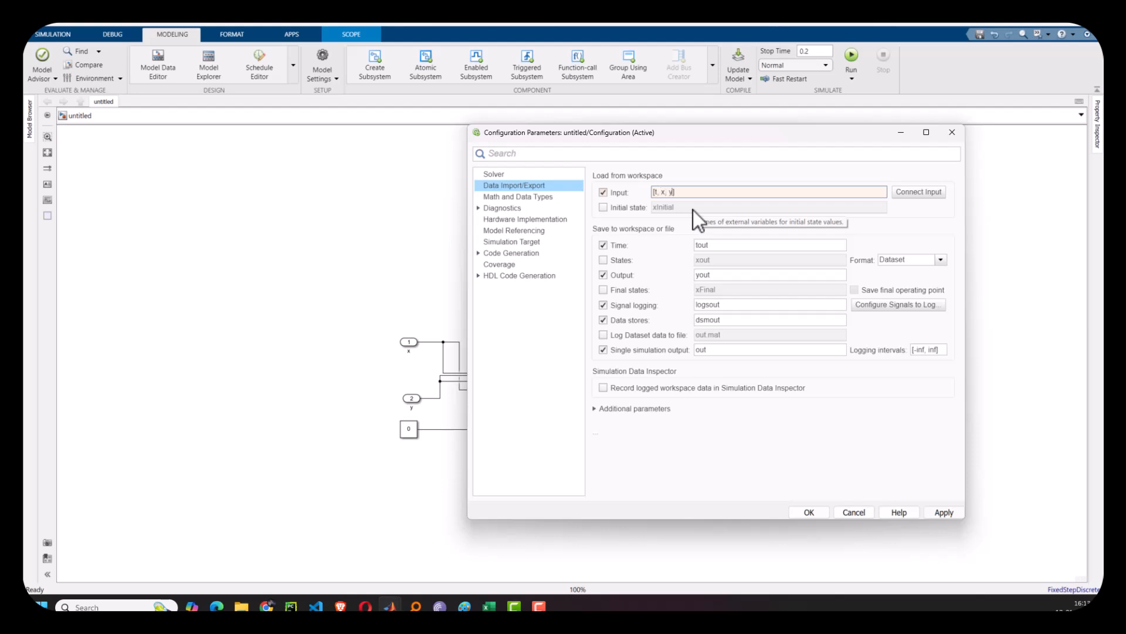
click(945, 512)
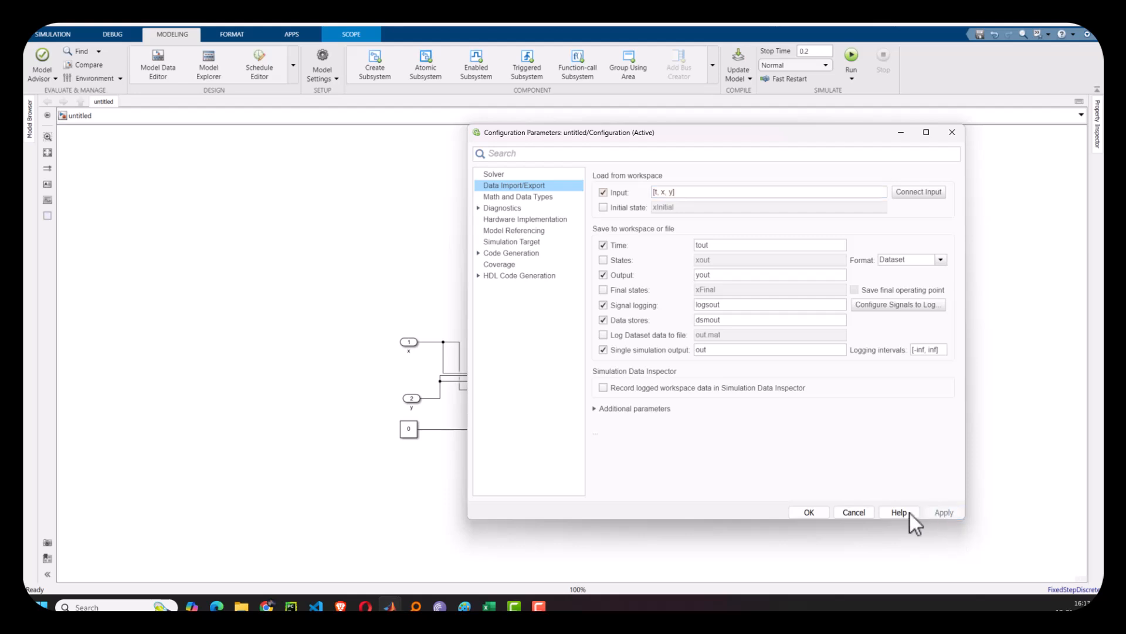
click(813, 512)
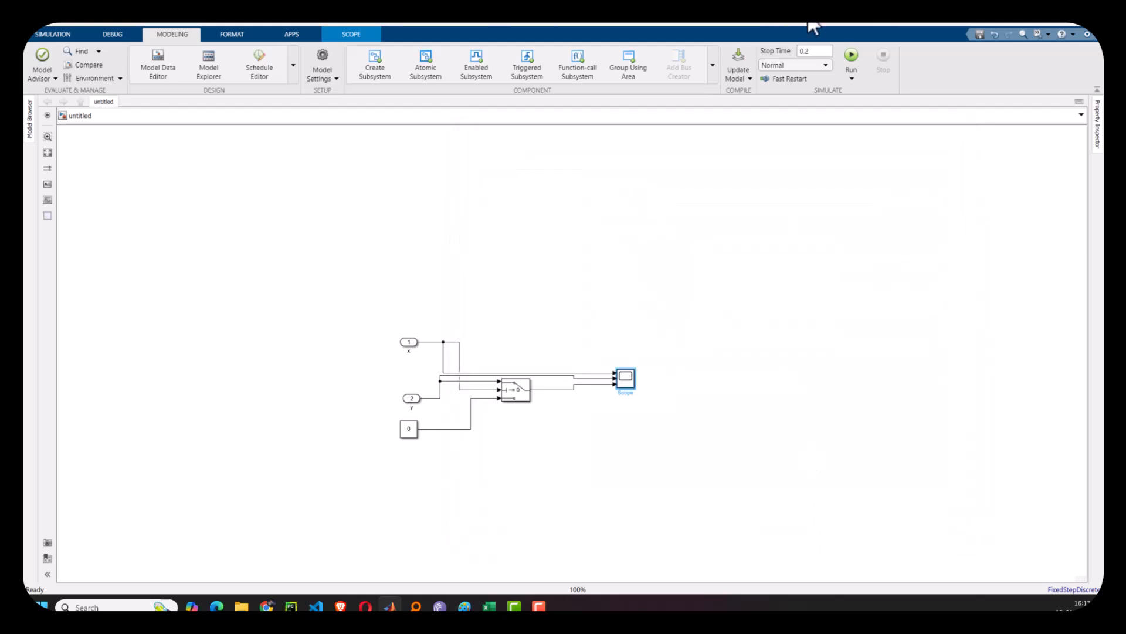
- Run the simulation and open the Scope to view the switched signals
click(850, 58)
double_click(635, 376)
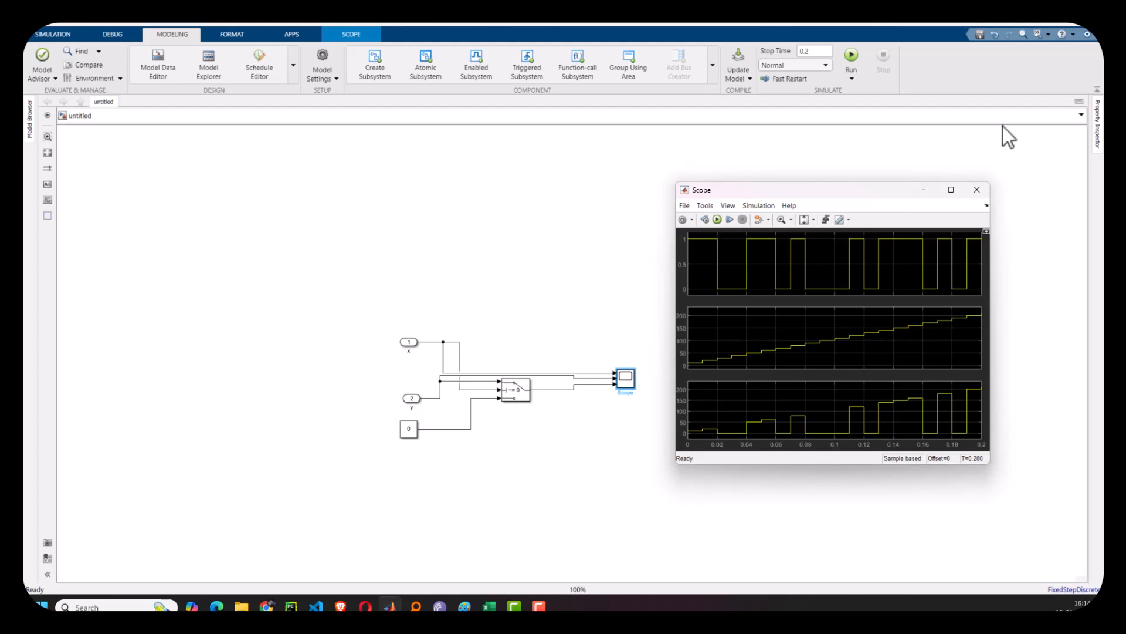
- Add a To Workspace block and connect it to the Switch block's output
click(579, 433)
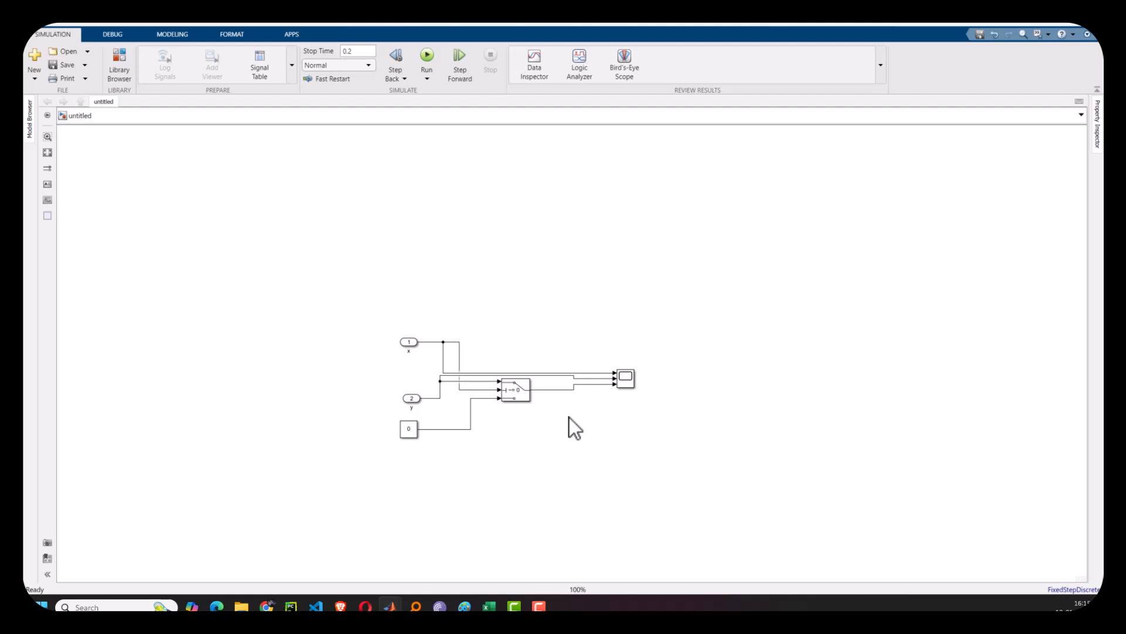
double_click(569, 417)
text(to)
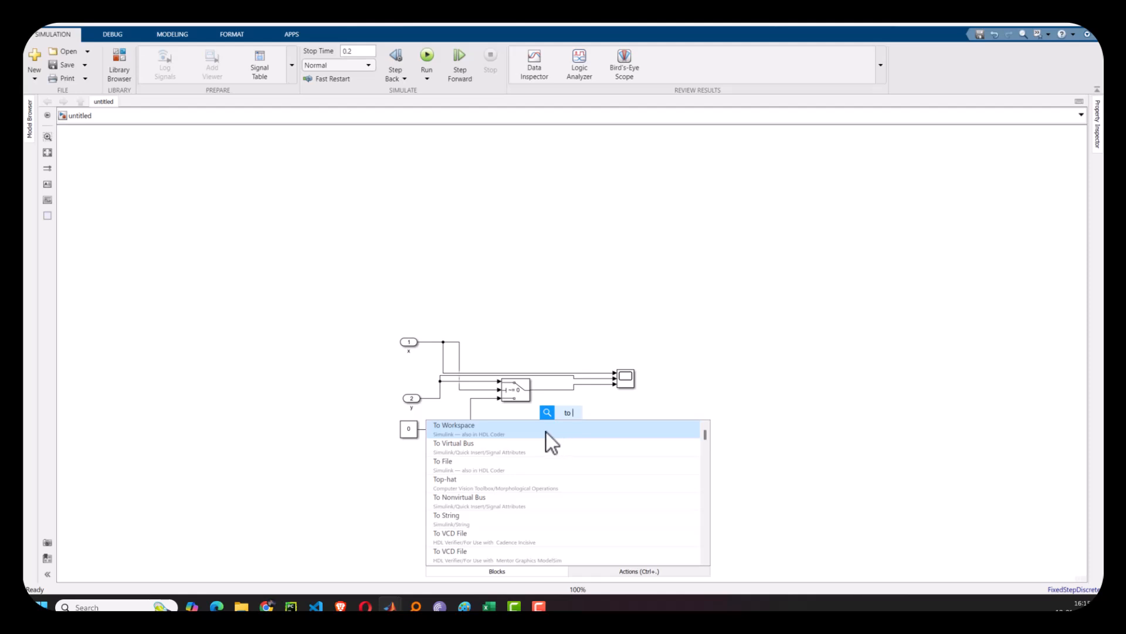
click(487, 434)
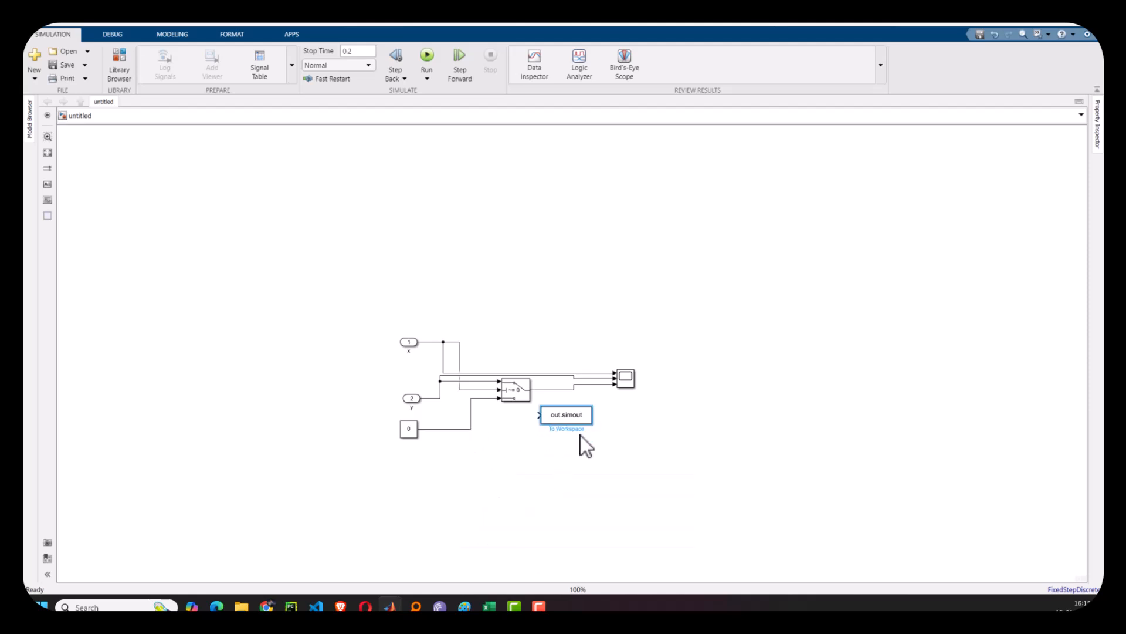
click(590, 415)
drag(590, 416, 547, 391)
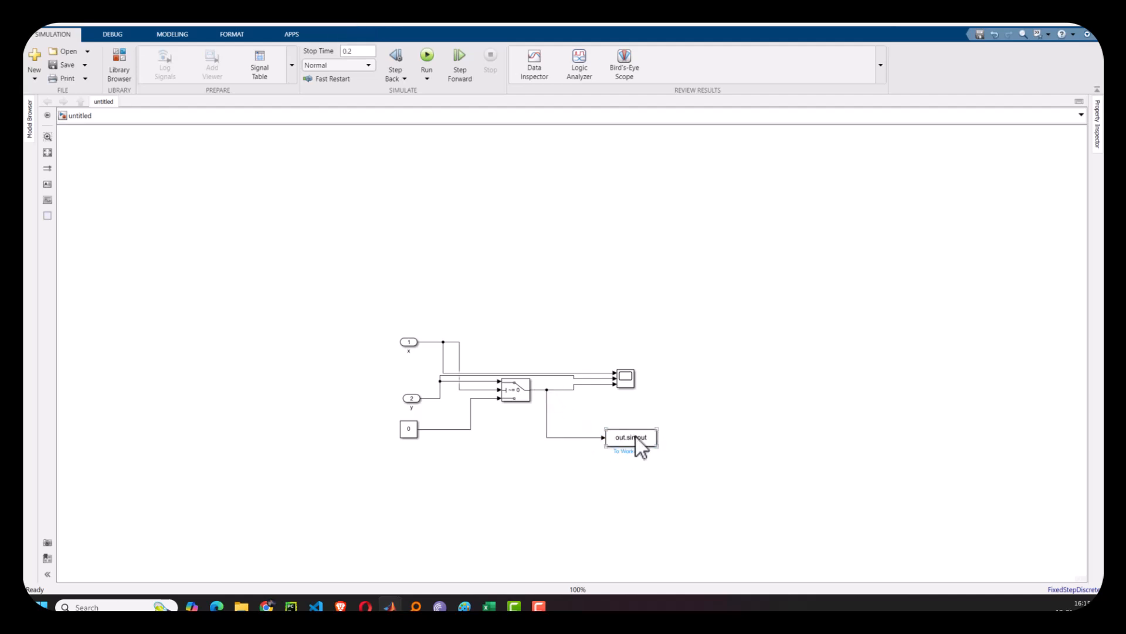
- Run the simulation and open the out variable from the MATLAB workspace
click(430, 53)
mouse_move(390, 606)
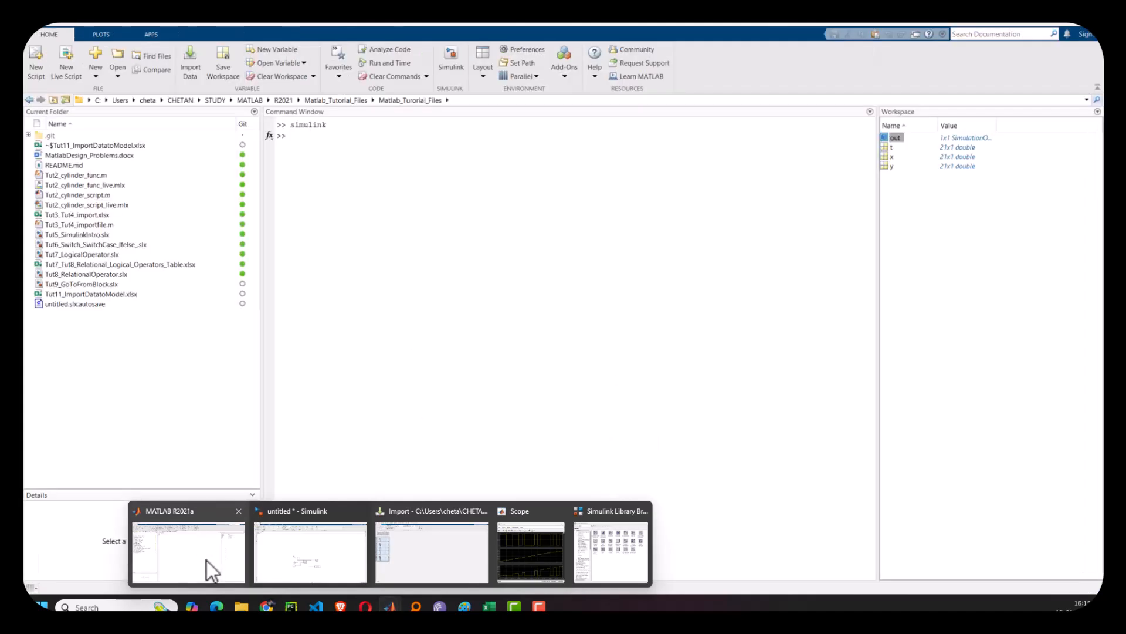
click(207, 561)
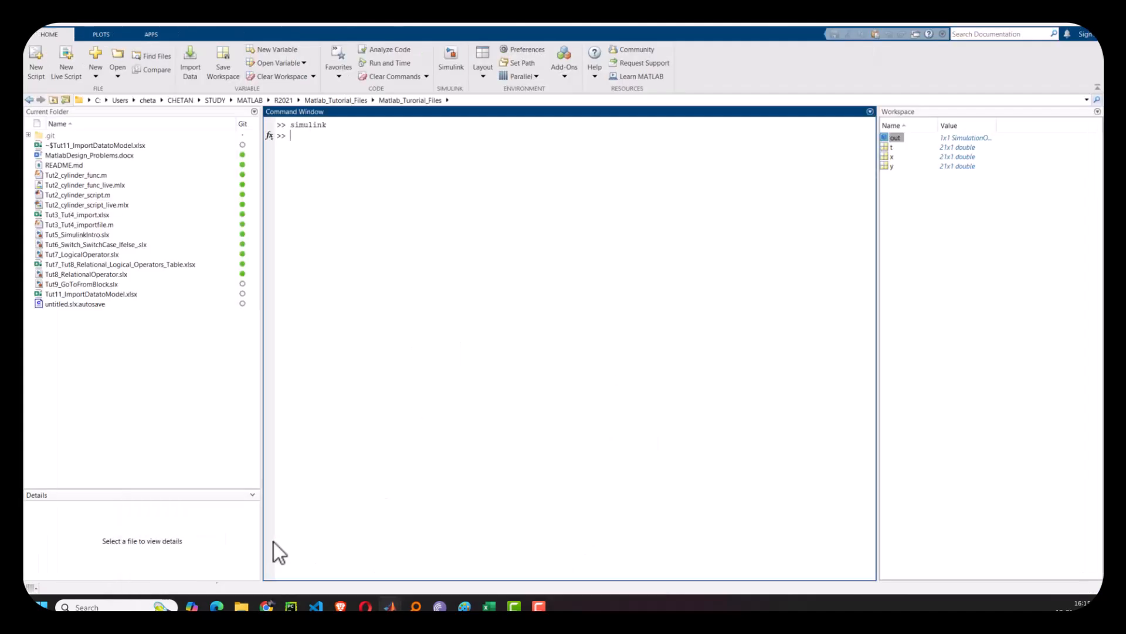
double_click(895, 139)
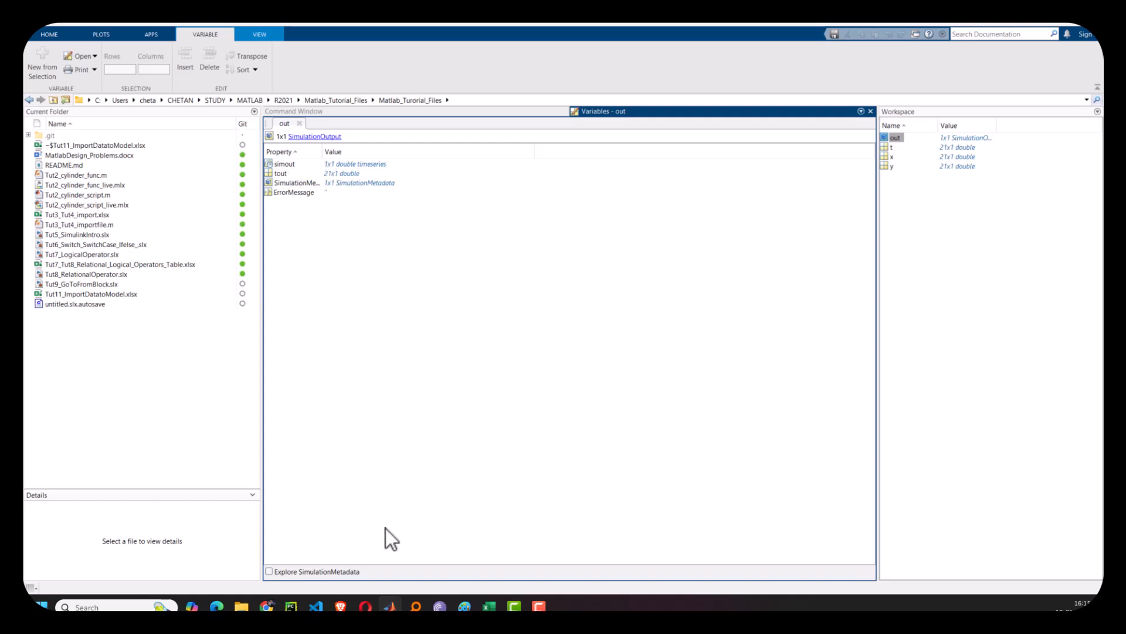
mouse_move(393, 607)
click(345, 560)
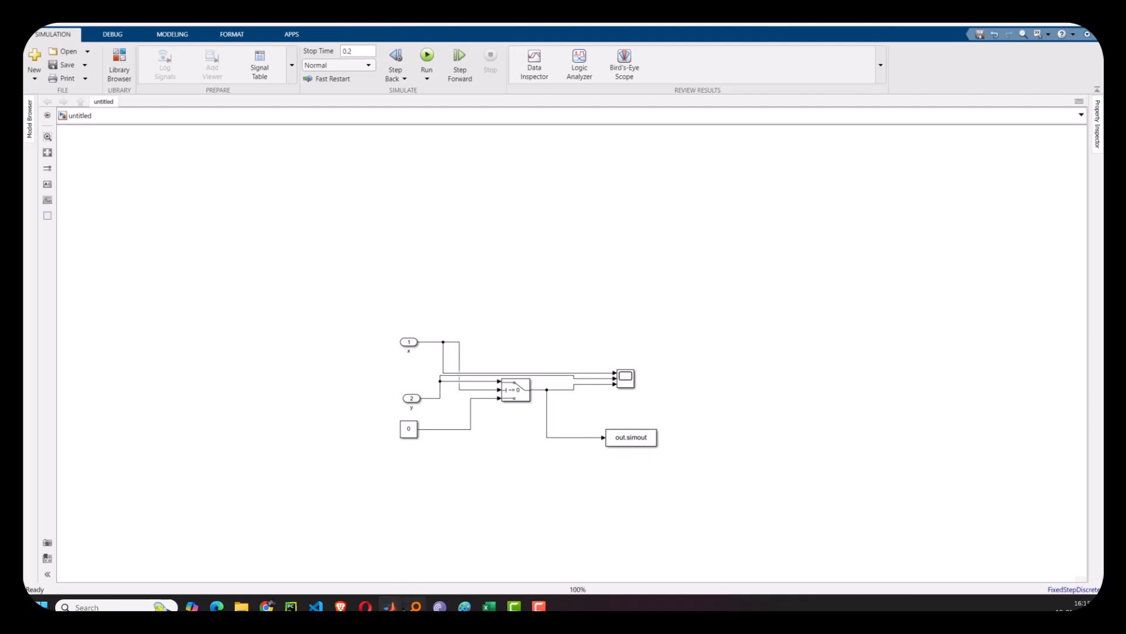
mouse_move(390, 606)
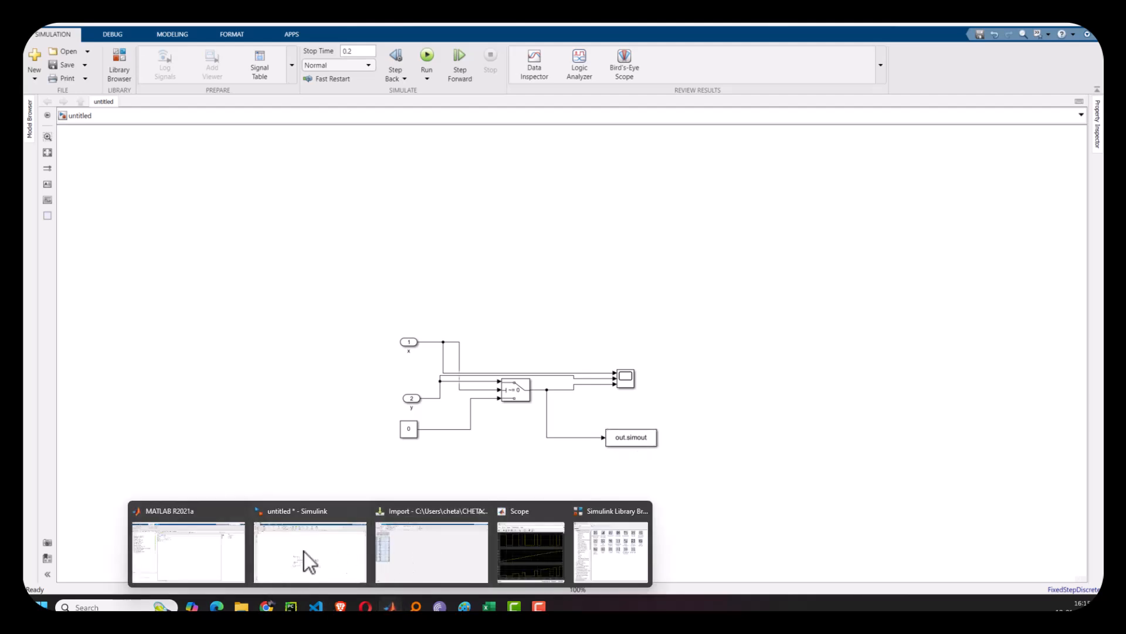
click(209, 548)
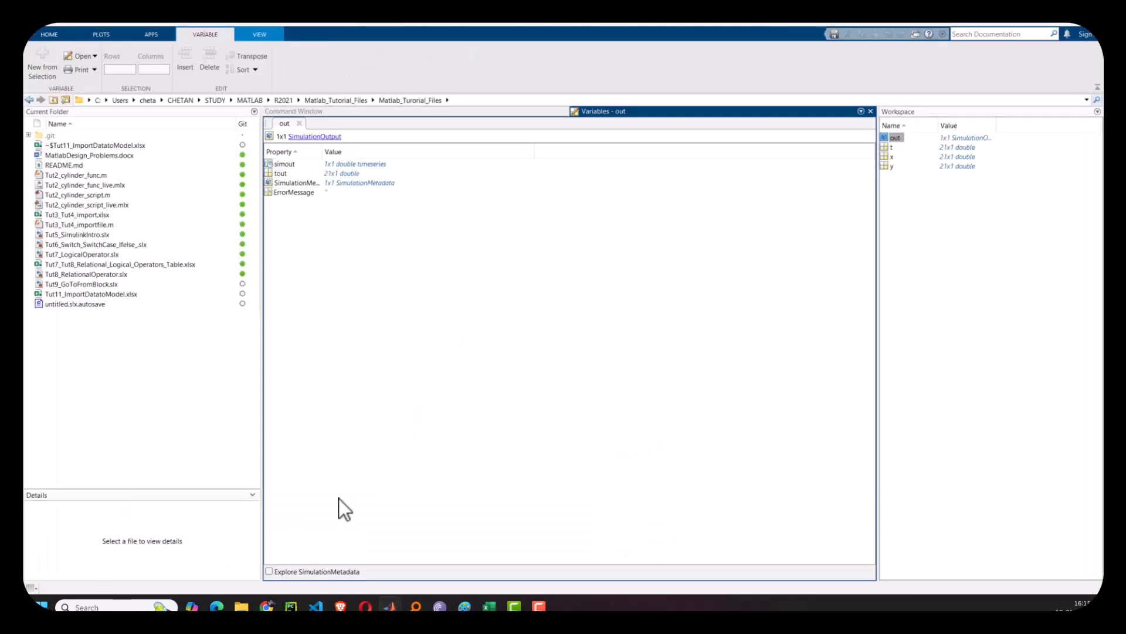
- Open out.simout, copy all its time and data values, and paste them into the workbook beside the t, x, y data
double_click(287, 166)
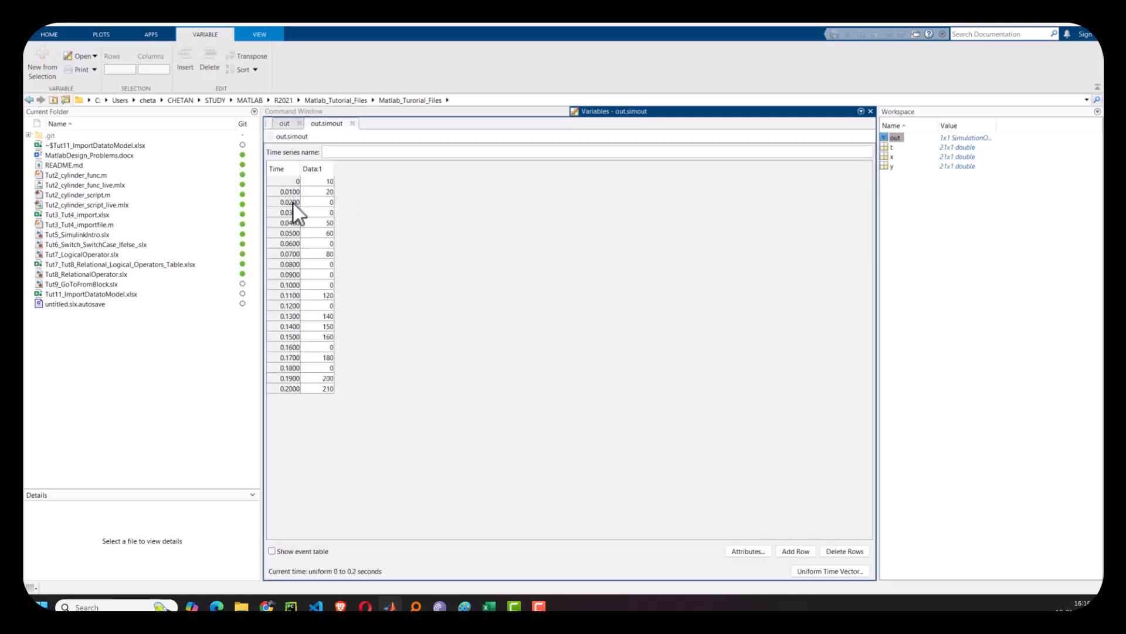
drag(286, 184, 322, 399)
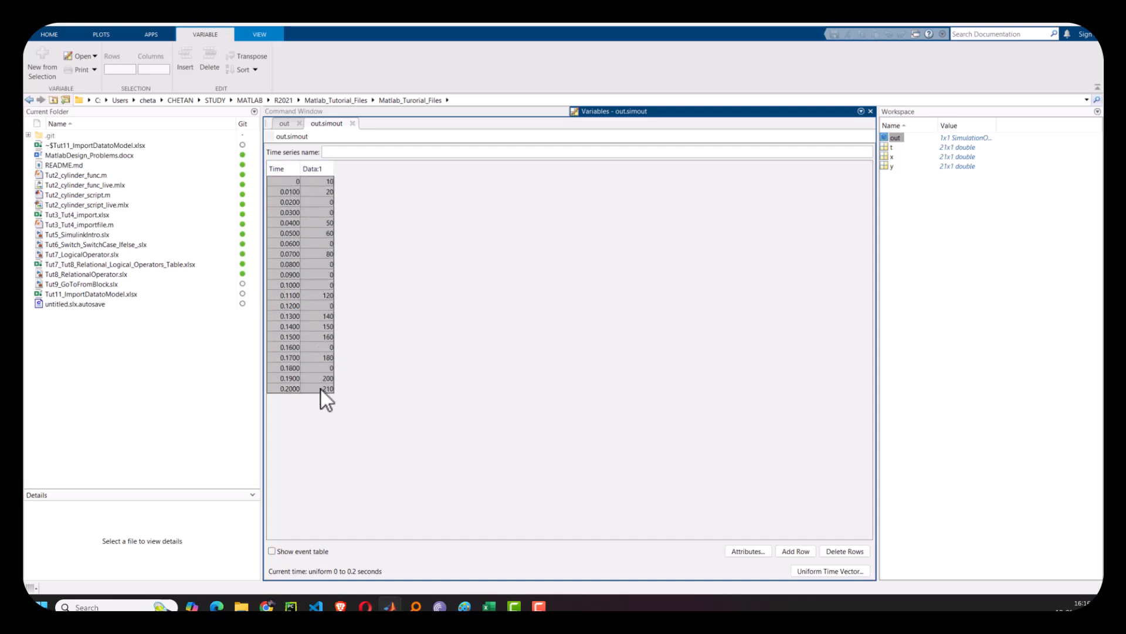
click(489, 605)
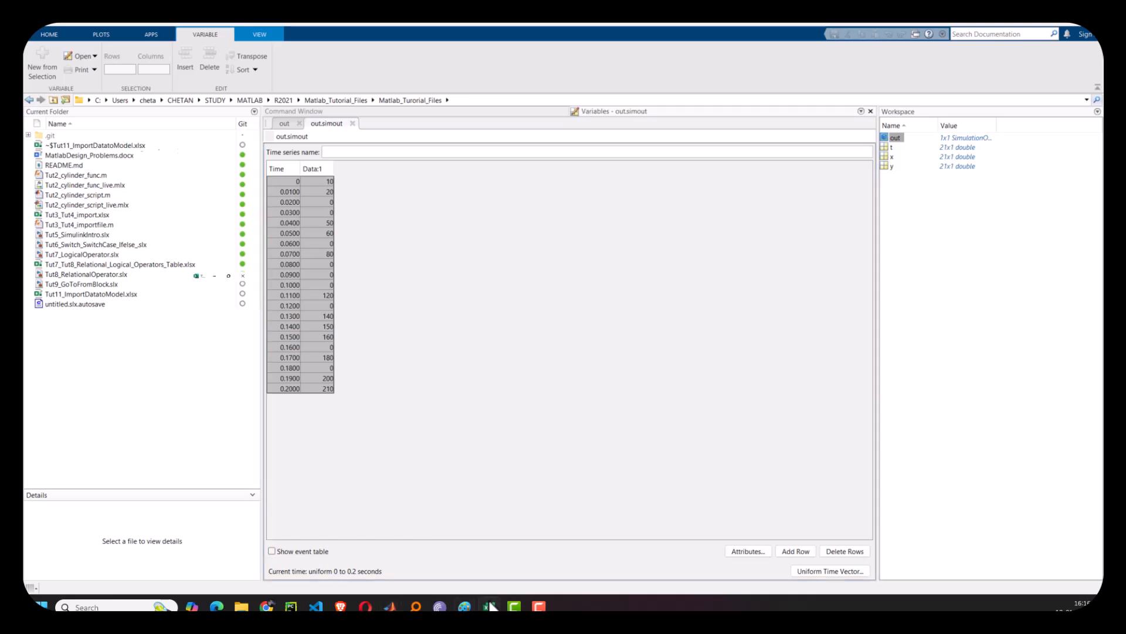
click(241, 156)
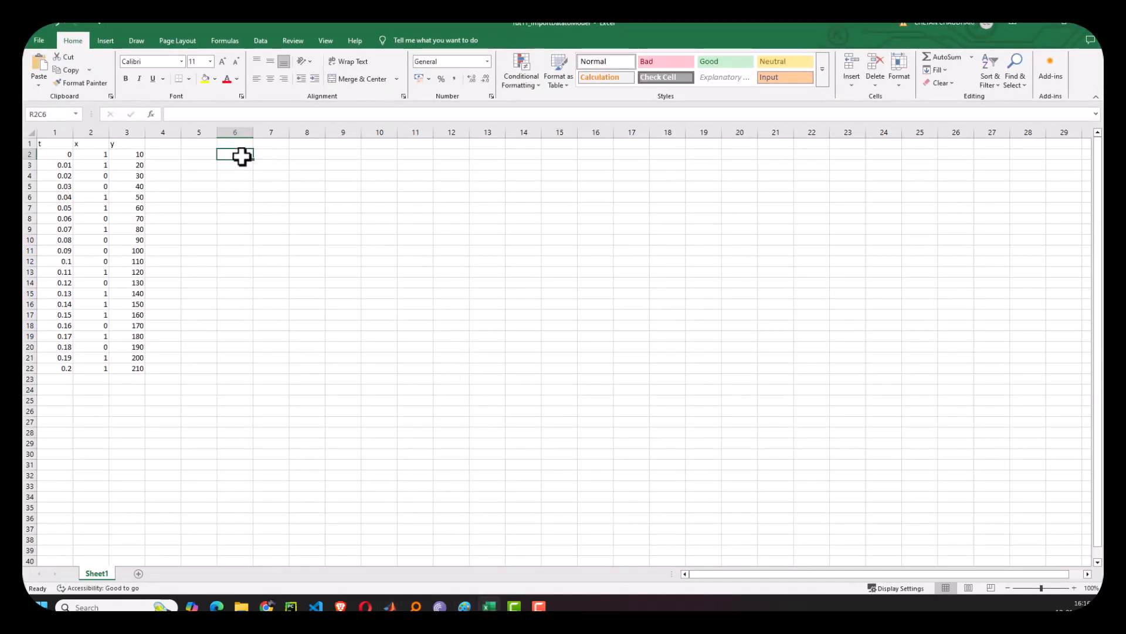
text(0	10 0.01	20 0.02	0 0.03	0 0.04	50 0.05	60 0.06	0 0.07	80 0.08	0 0.09	0 0.1	0 0.11	120 0.12	0 0.13	140 0.14	150 0.15	160 0.16	0 0.17	180 0.18	0 0.19	200 0.2	210)
click(380, 209)
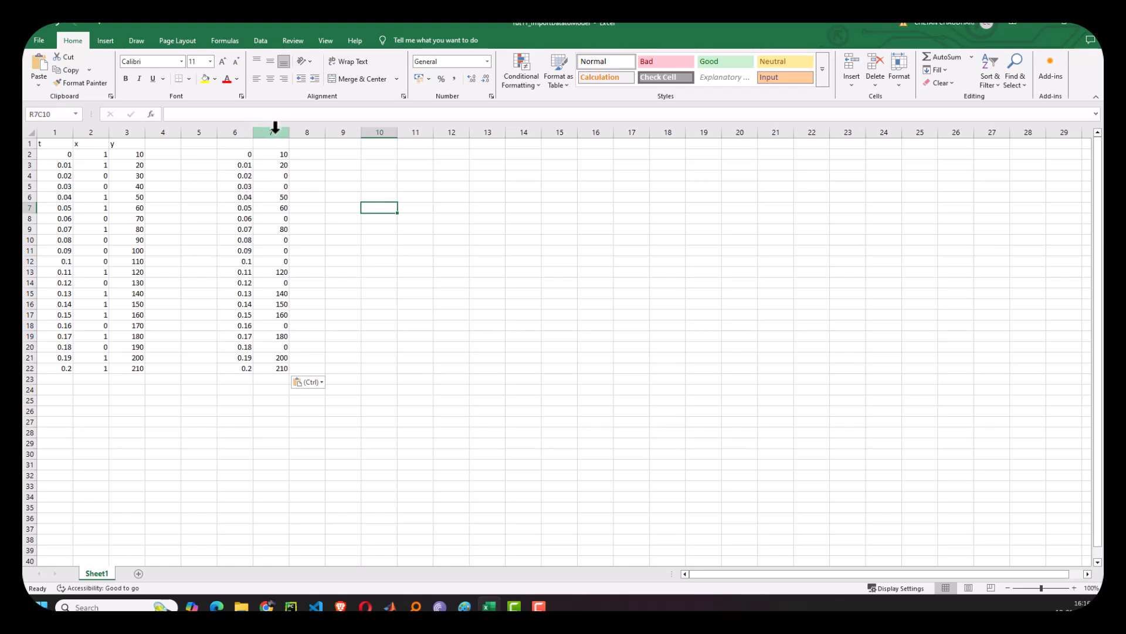
- Copy the x column values and paste them next to the pasted simulation results in column 8
click(274, 131)
drag(88, 155, 73, 361)
click(101, 420)
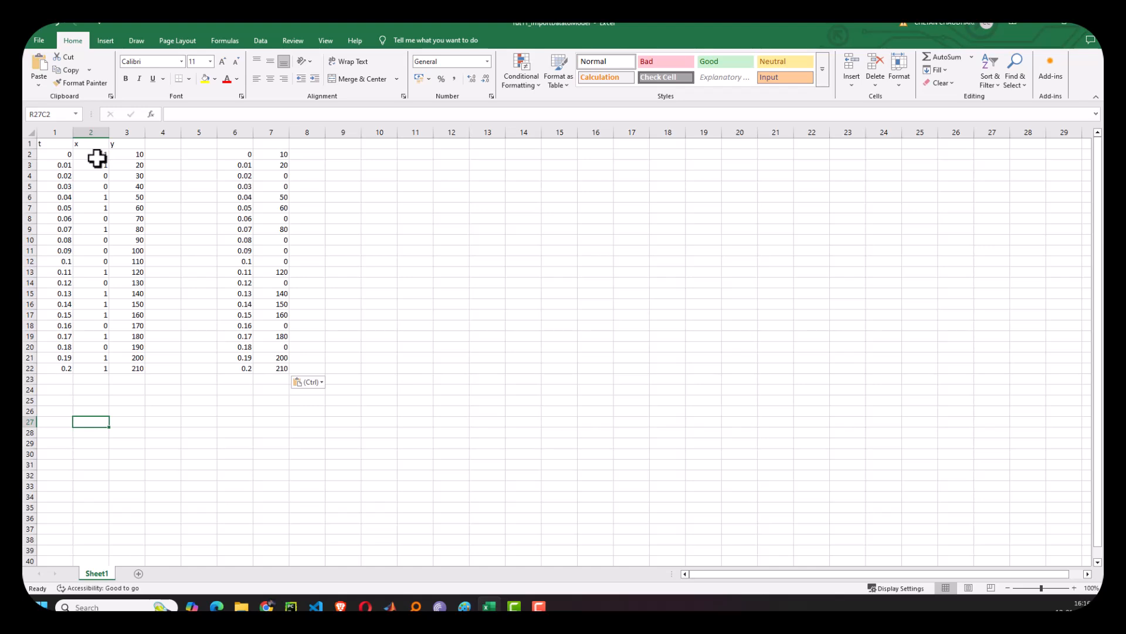
drag(97, 155, 96, 370)
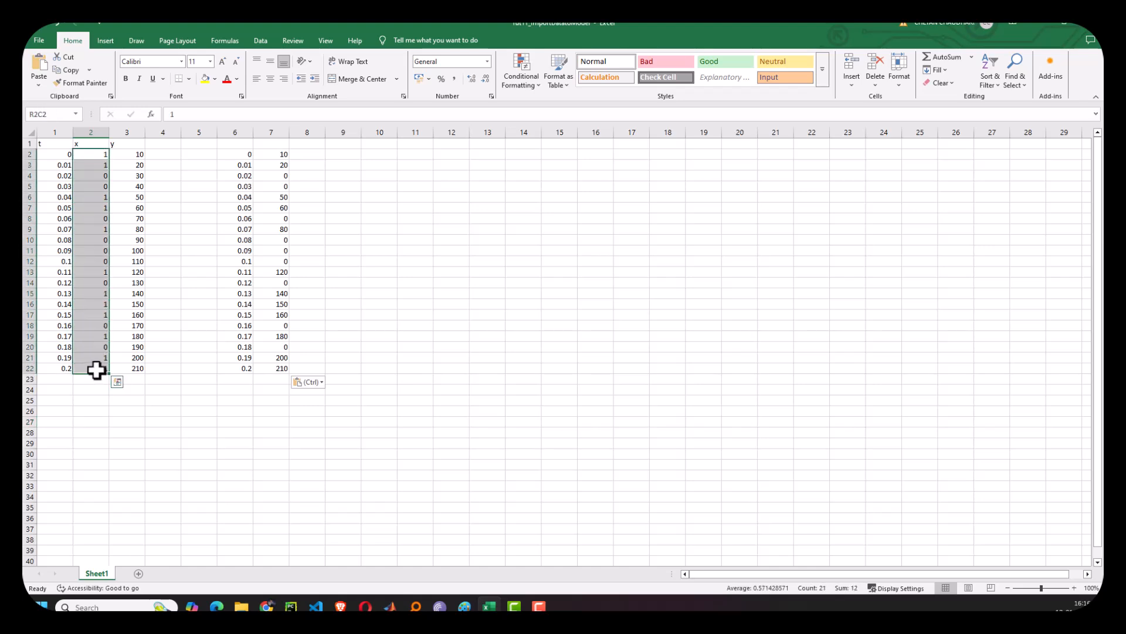
key(ctrl+c)
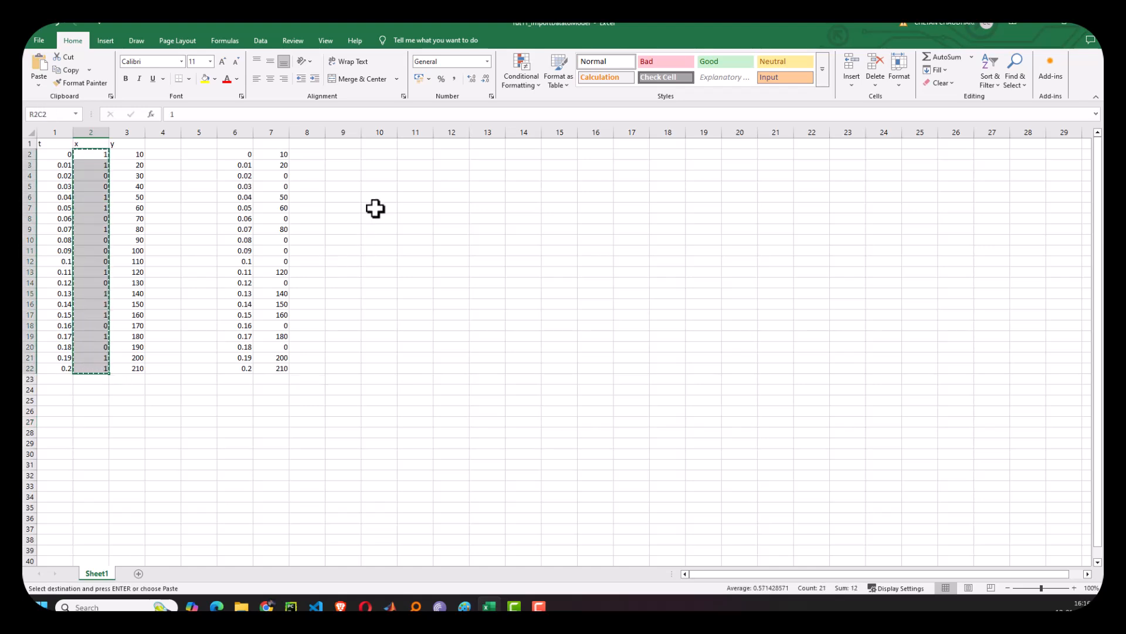
click(308, 155)
key(ctrl+v)
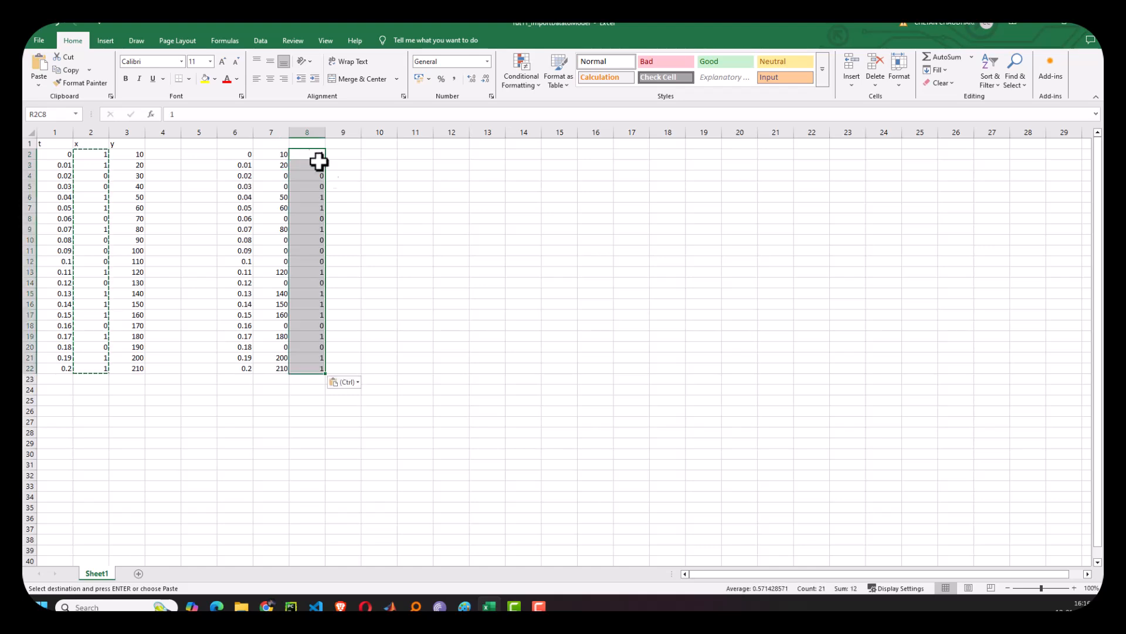
- Label the new columns with the headers simresult and x
click(349, 187)
drag(272, 176, 308, 177)
click(312, 146)
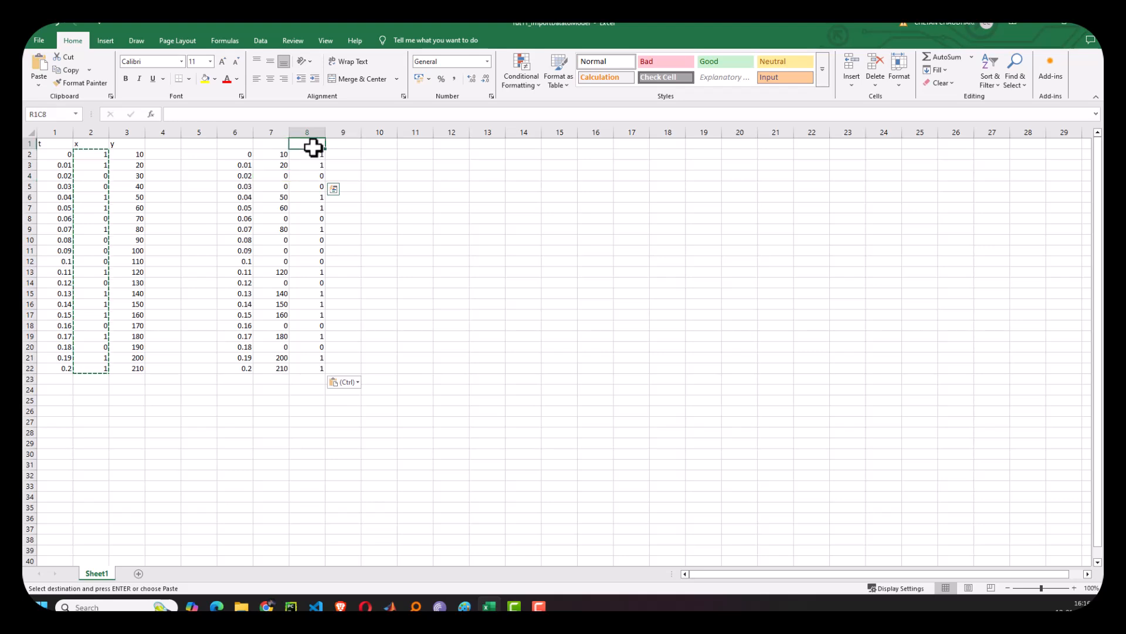
key(Escape)
text(x)
click(274, 141)
text(sim)
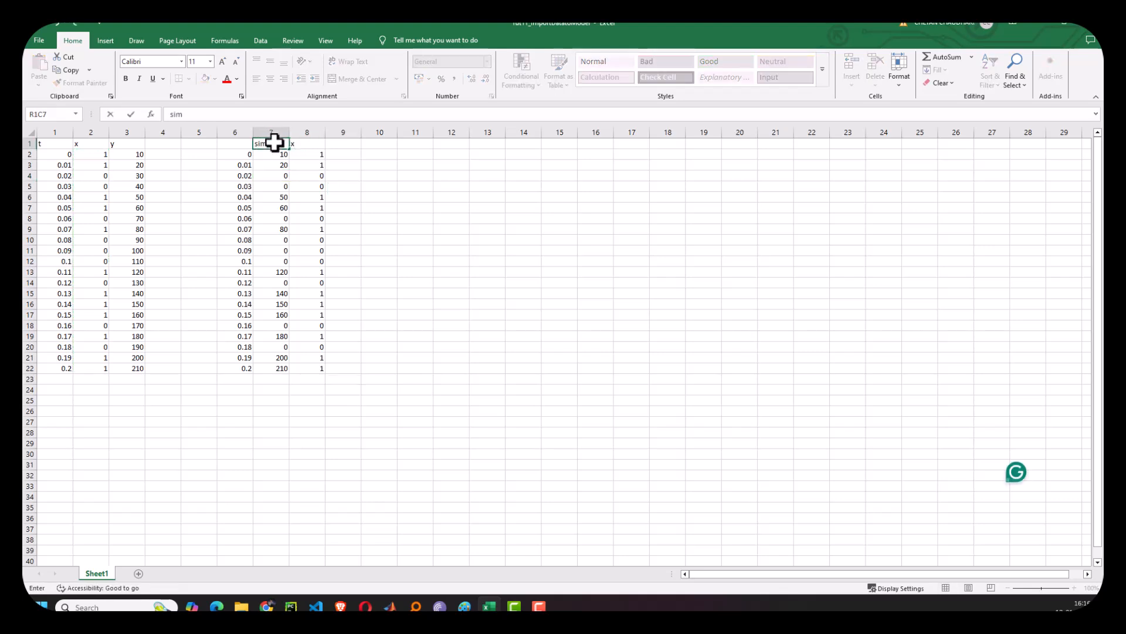
text(result)
click(419, 239)
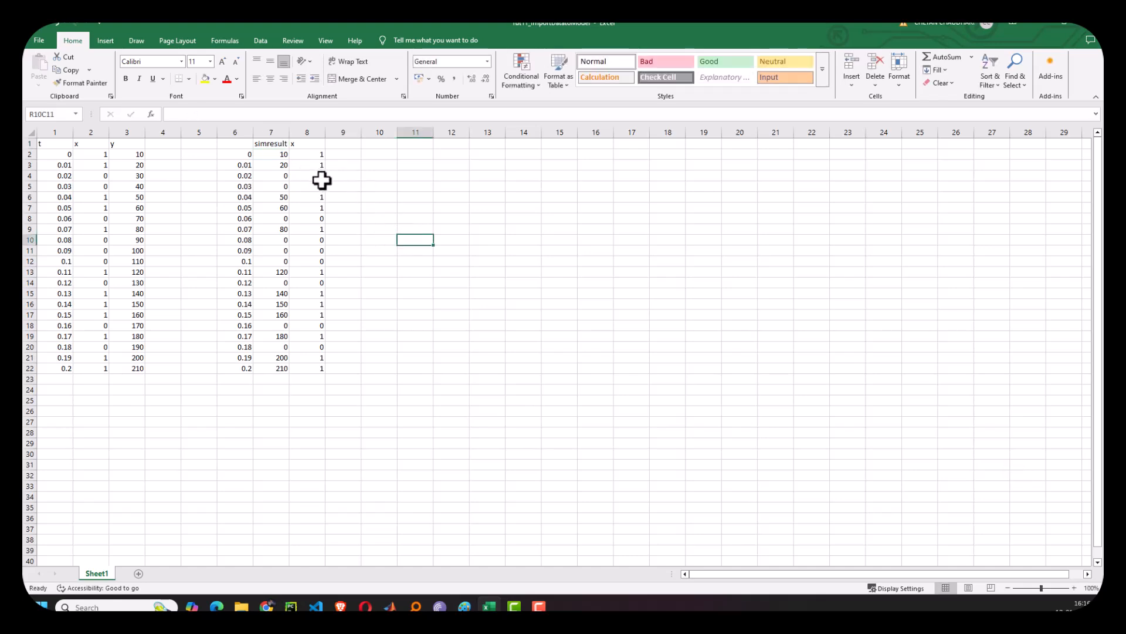
drag(279, 177, 317, 219)
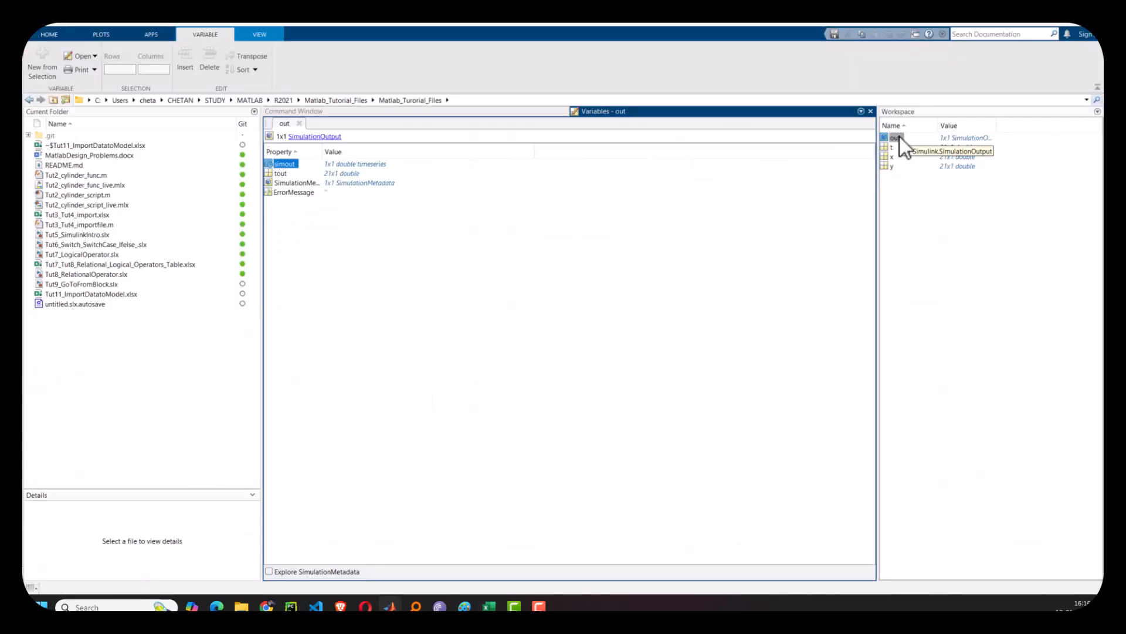